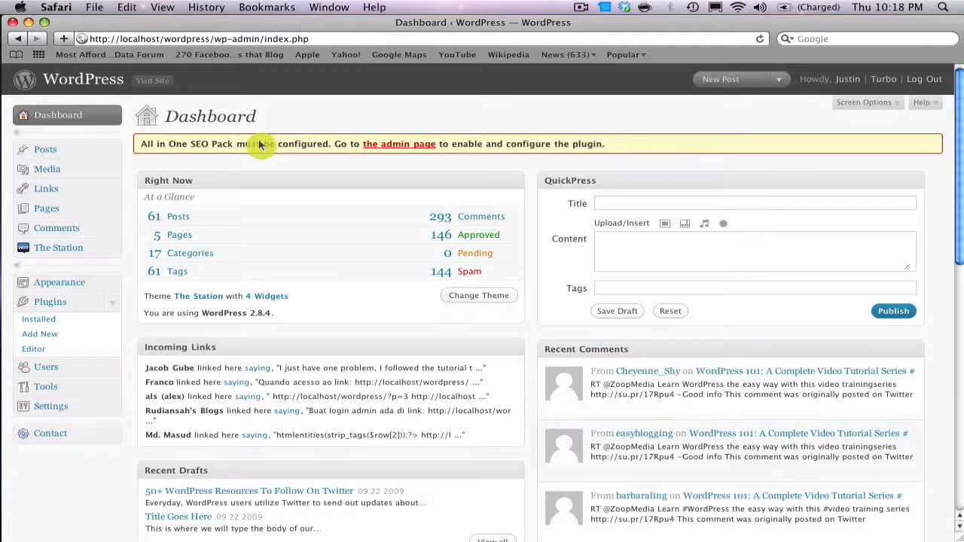
Set the All in One SEO Pack's plugin status to Enabled on its admin page and save the options
left_click(395, 145)
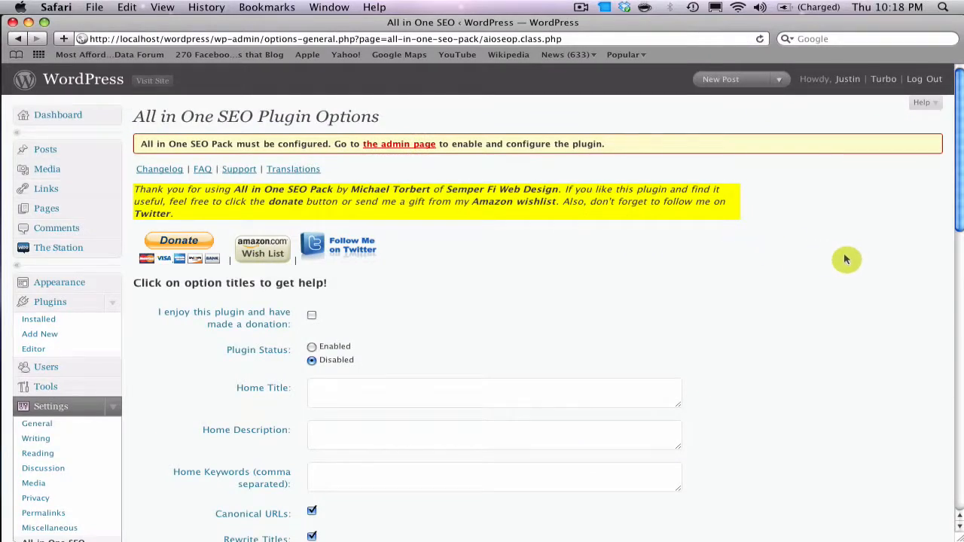
scroll(862, 262, "down", 1)
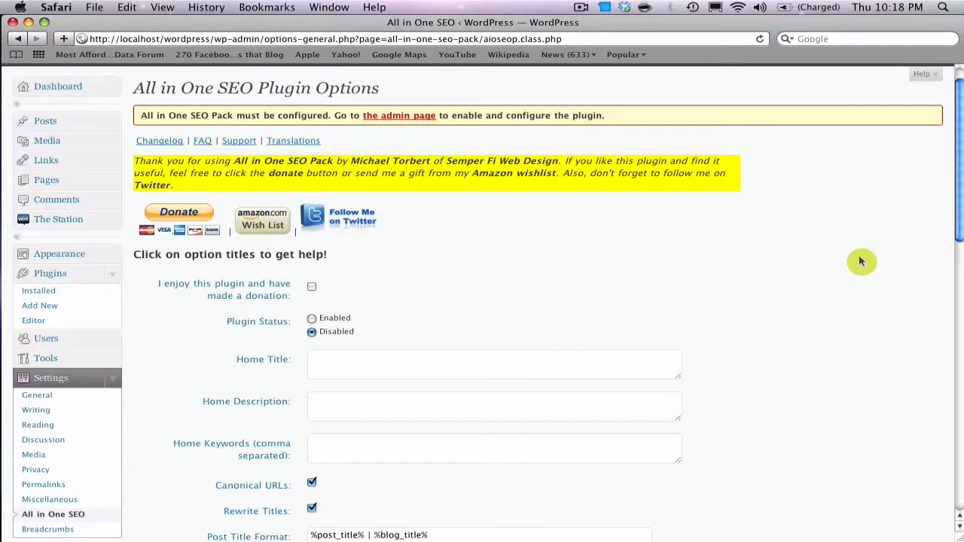
scroll(862, 261, "down", 3)
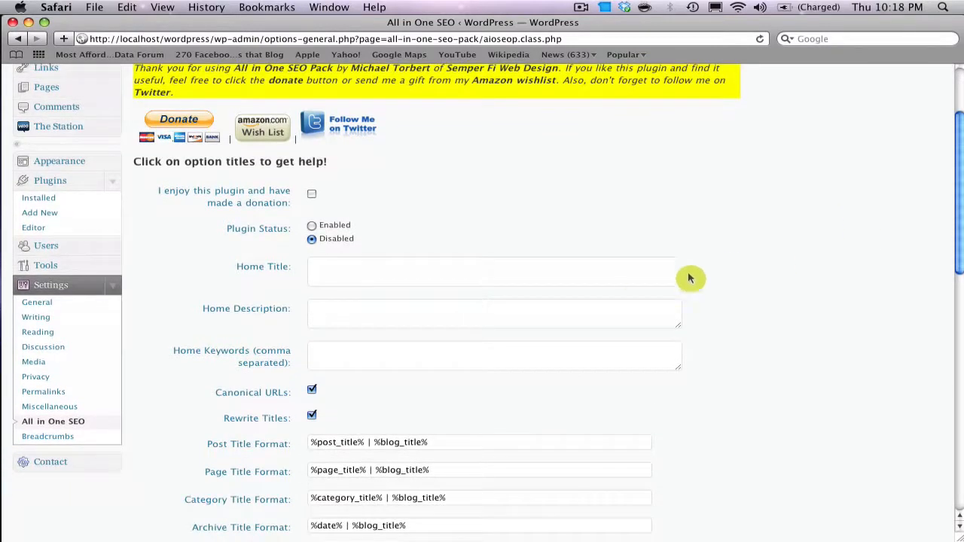
left_click(310, 225)
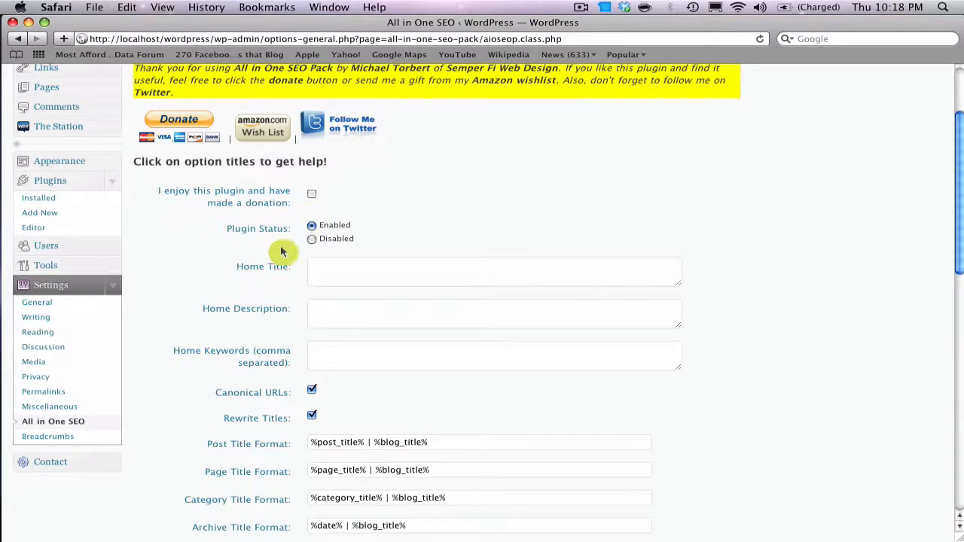
scroll(268, 286, "down", 5)
scroll(318, 389, "down", 10)
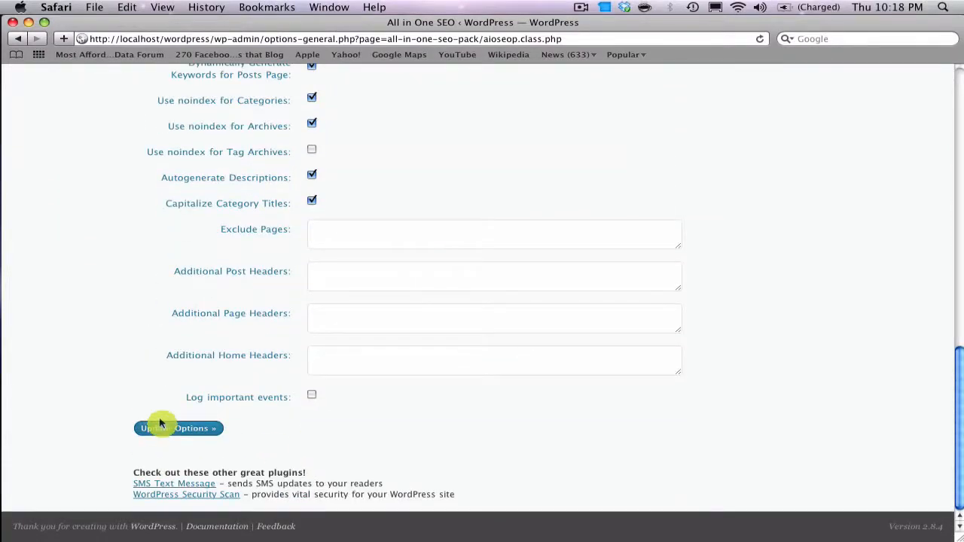
left_click(160, 426)
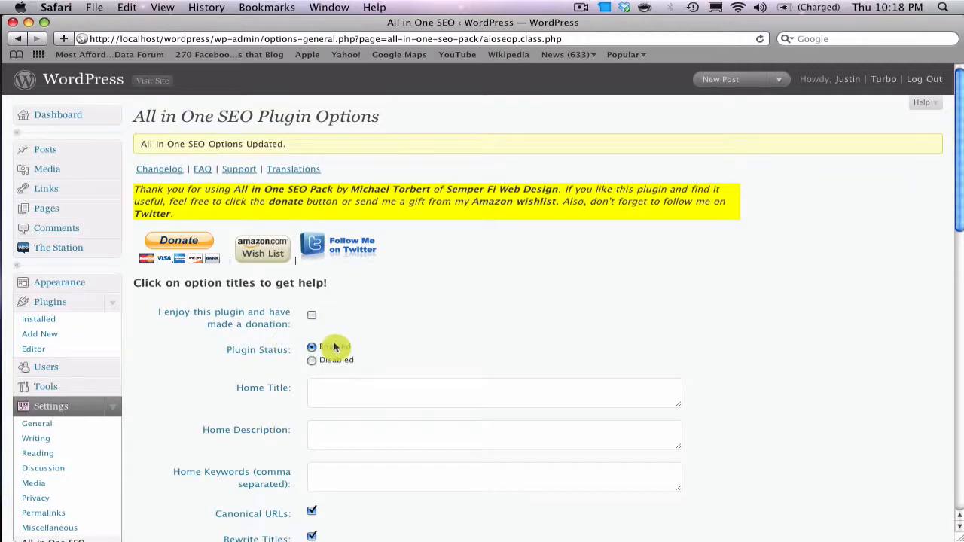
Enlarge the Home Title box and fill it with "Keywords - Slogal - Mywebsite.com"
scroll(810, 357, "down", 3)
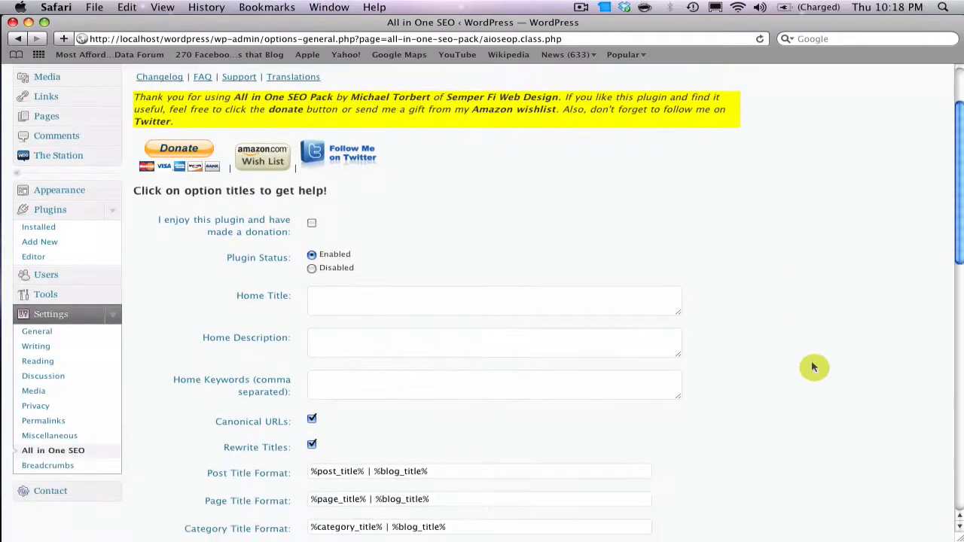
scroll(813, 369, "down", 1)
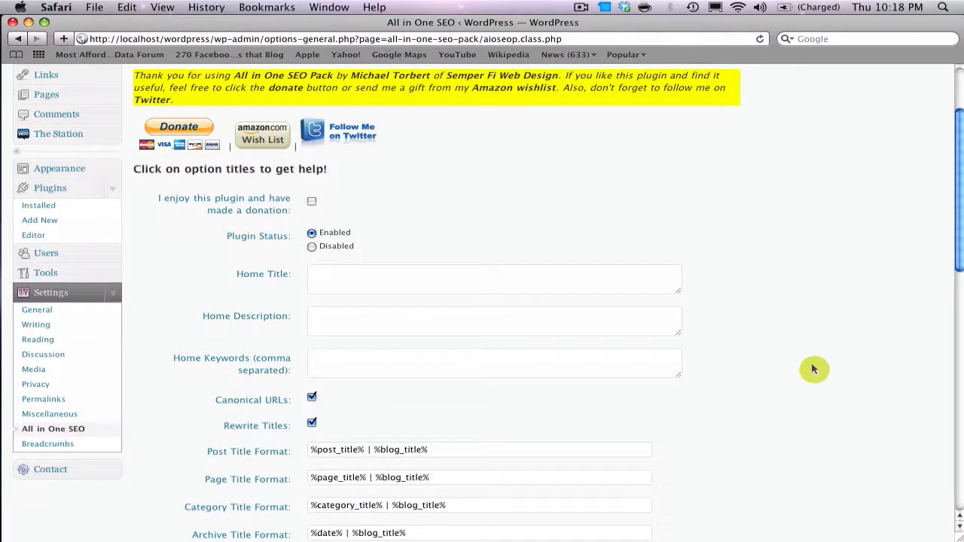
left_click_drag(679, 291, 656, 279)
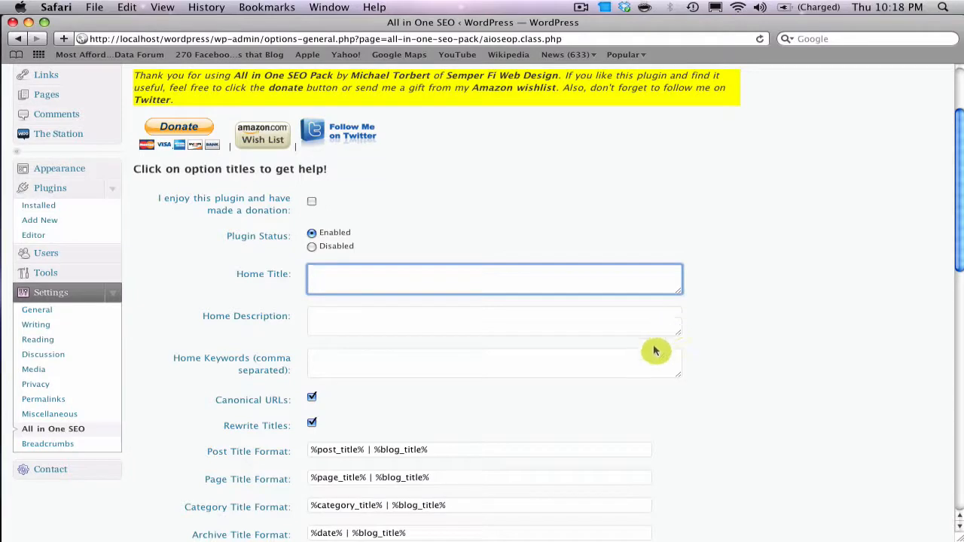
left_click_drag(677, 293, 682, 327)
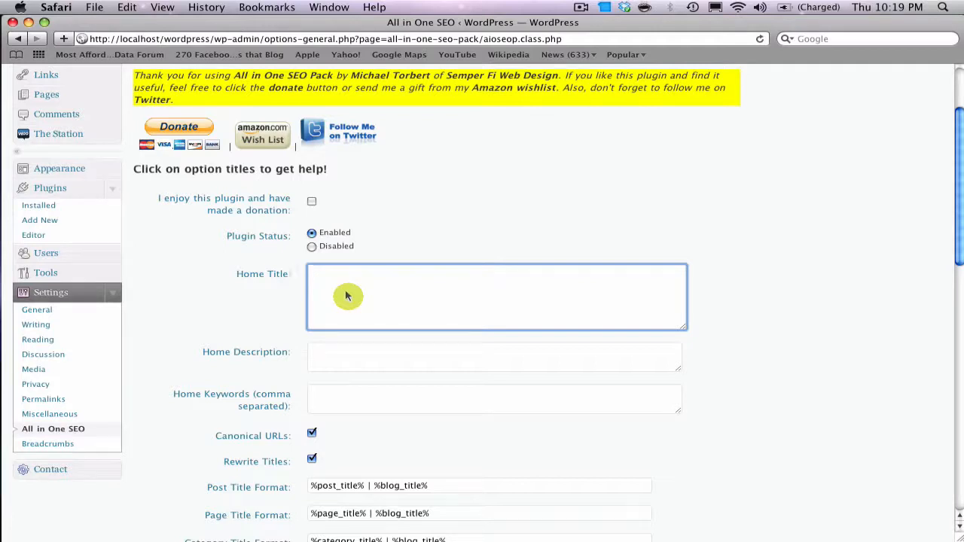
type("Keywords")
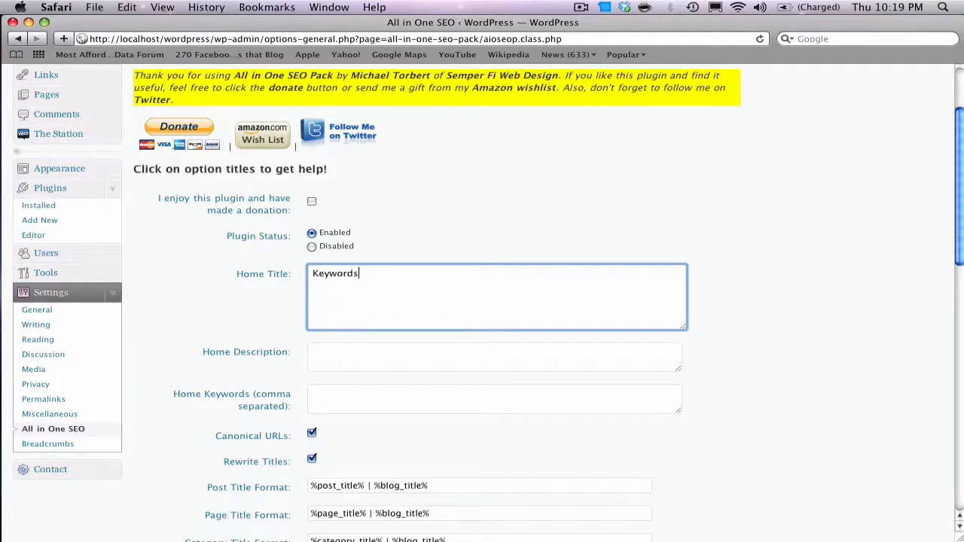
type(" - Slogal - Mywebsite/co")
key("BackSpace")
key("BackSpace")
key("BackSpace")
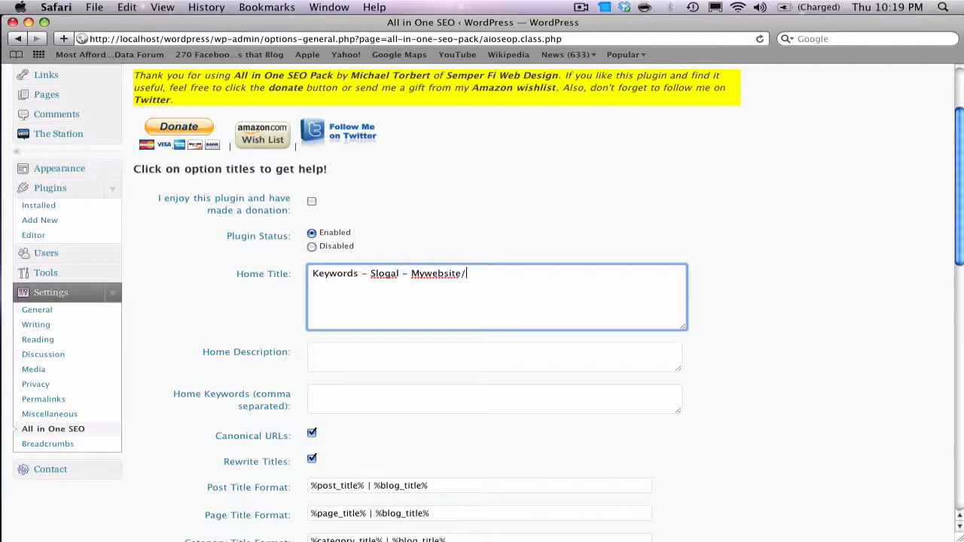
type(".com")
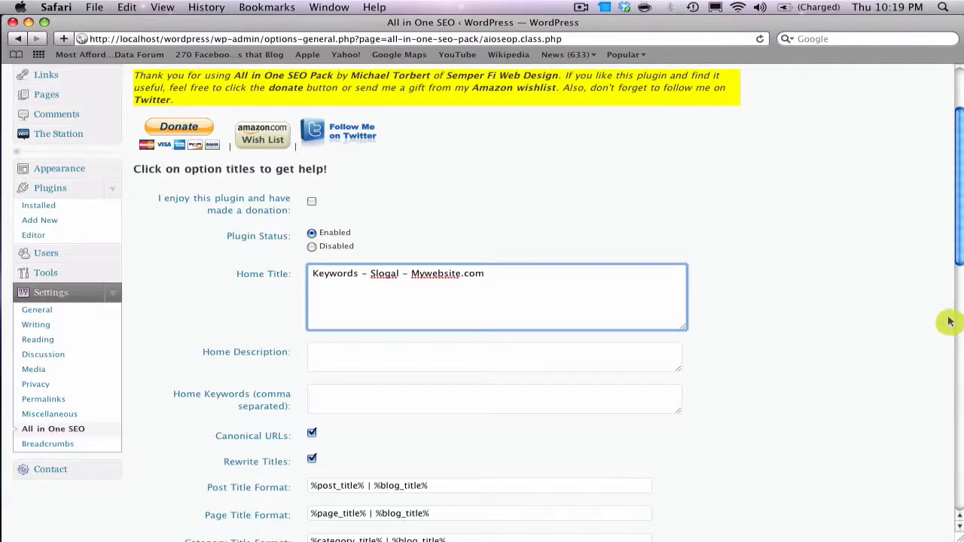
Enter "main, site, three, two, blue" as the home keywords, leaving the home description empty
scroll(863, 319, "down", 1)
left_click(380, 329)
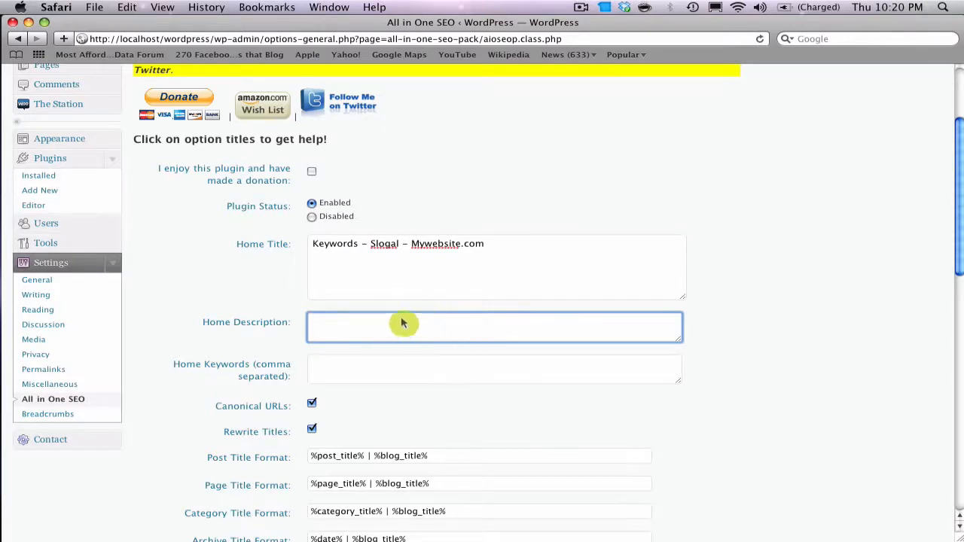
scroll(433, 350, "down", 3)
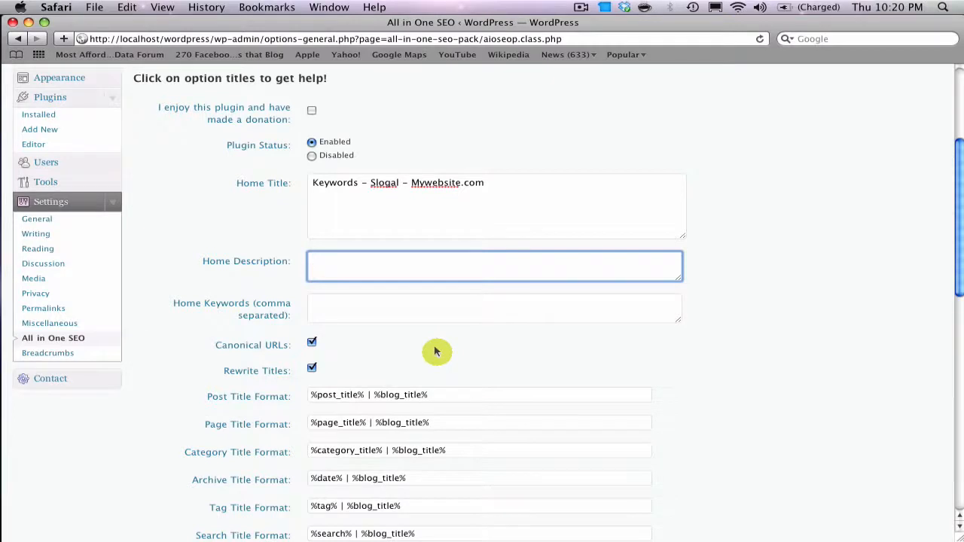
scroll(482, 355, "down", 2)
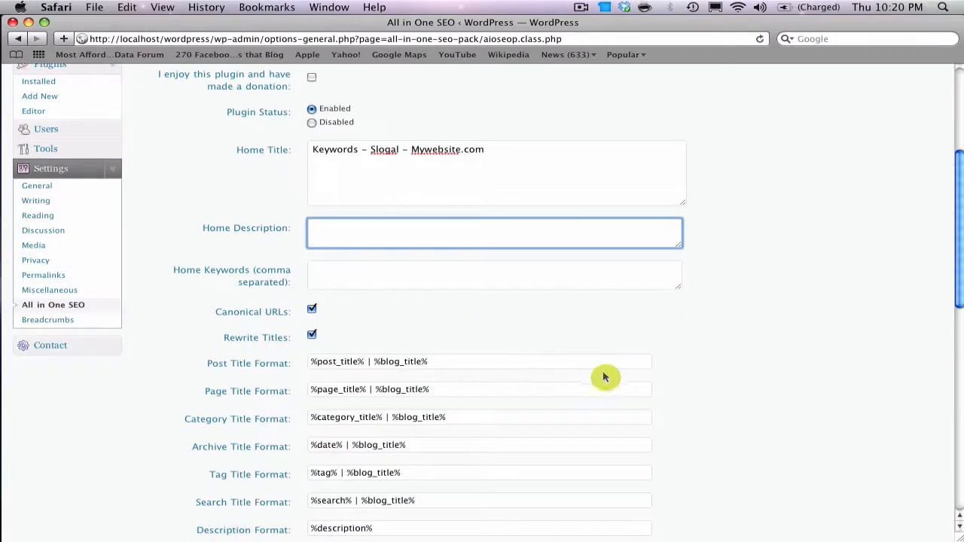
left_click(397, 280)
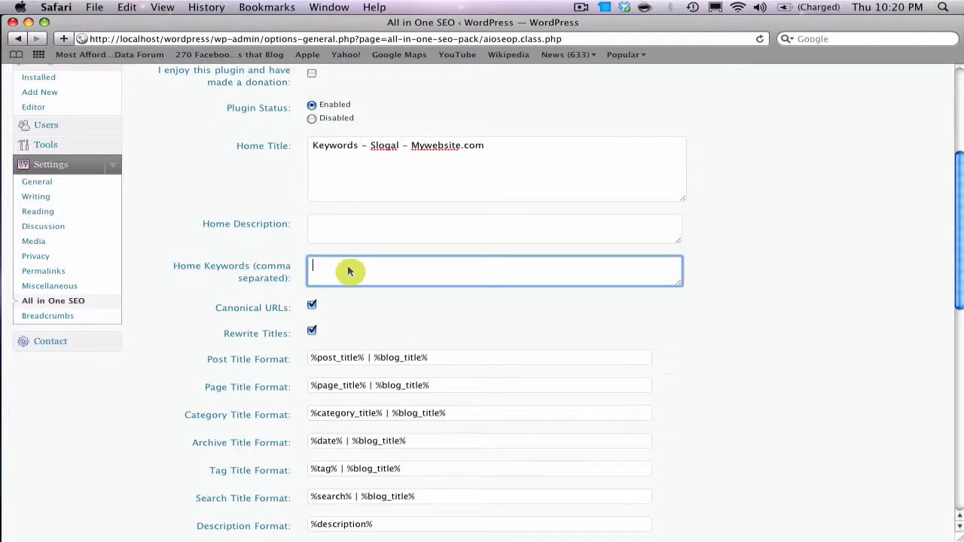
type("main, sit")
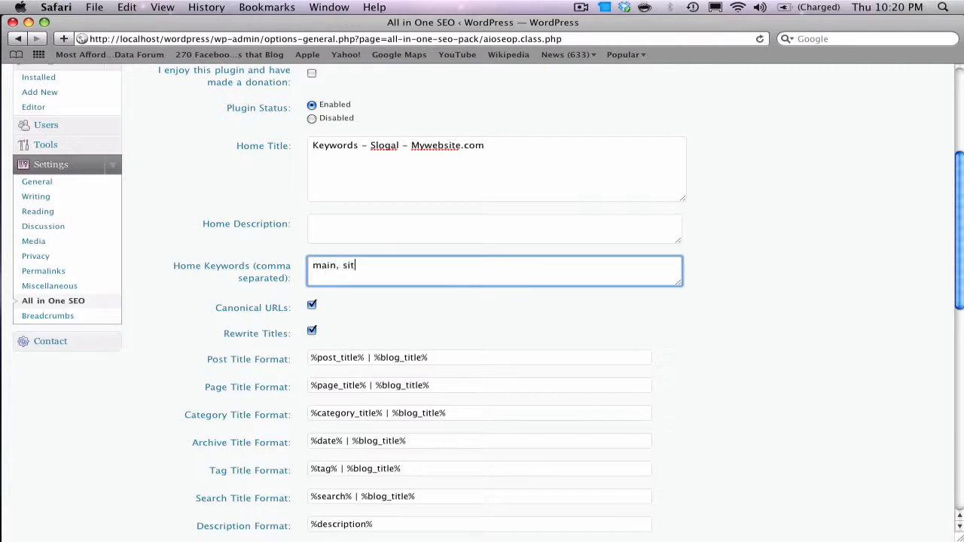
type("e, three, two, blue")
View the help texts for the Canonical URLs and Rewrite Titles options, and collapse them again
scroll(624, 291, "down", 3)
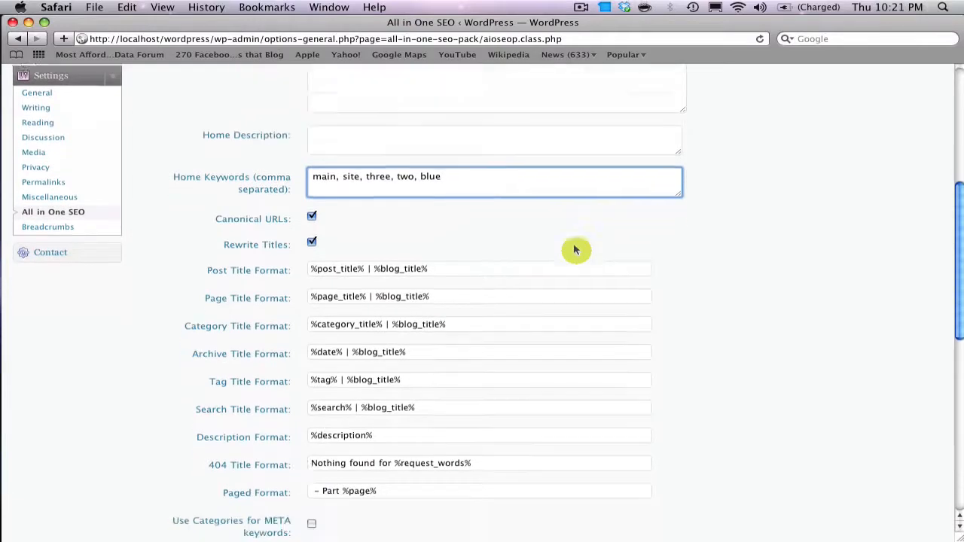
scroll(595, 256, "down", 1)
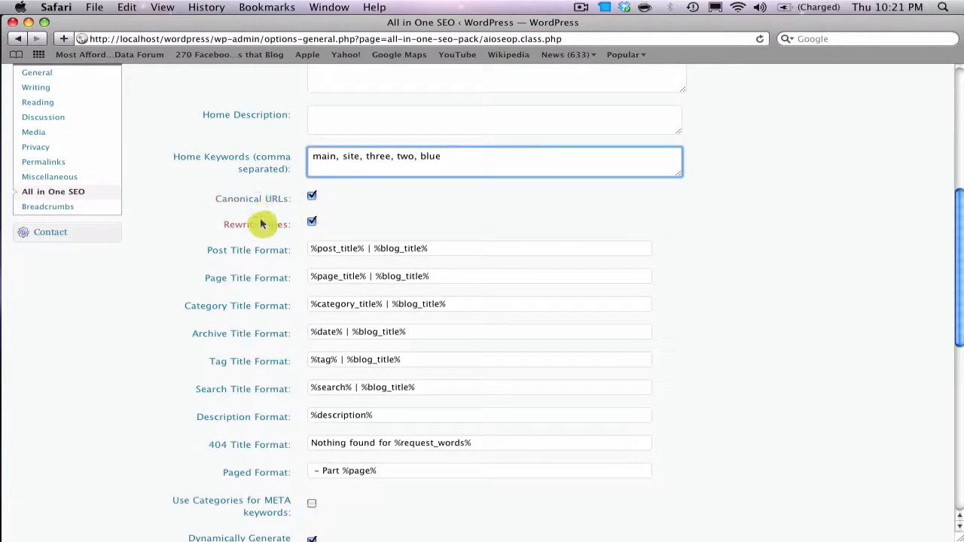
left_click(261, 198)
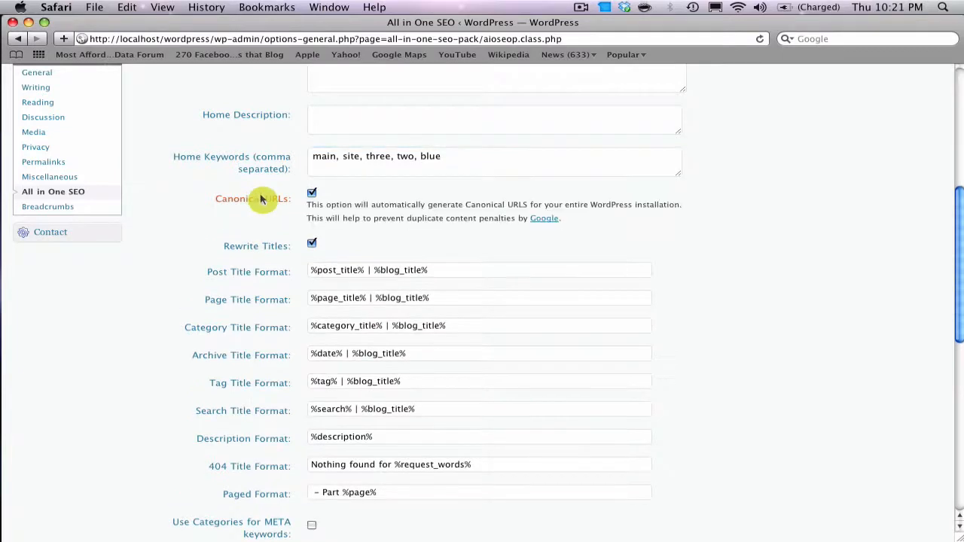
left_click(269, 247)
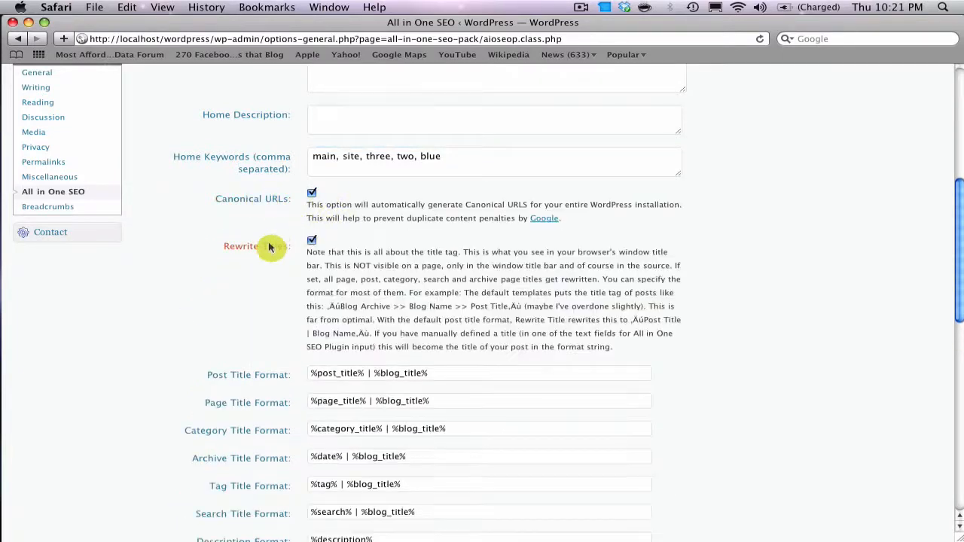
left_click(261, 200)
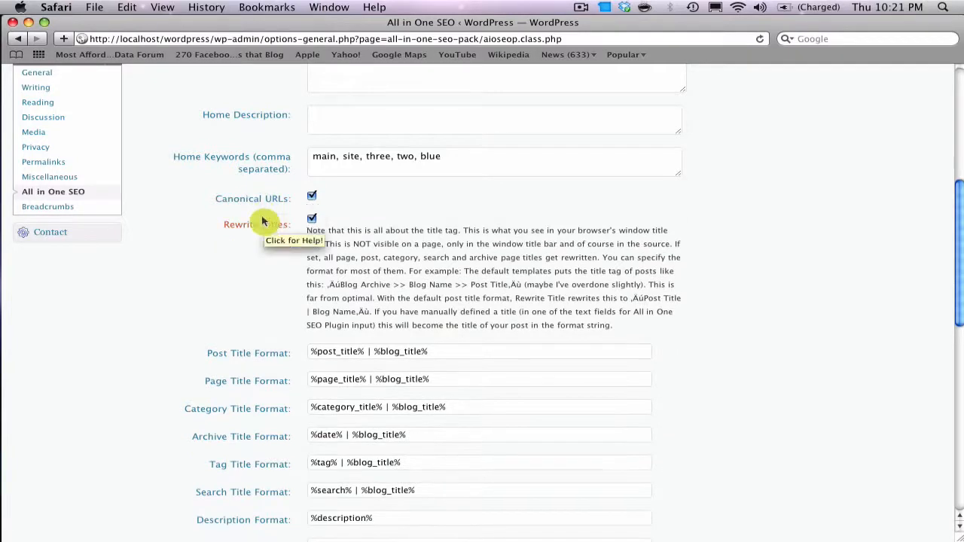
left_click(263, 221)
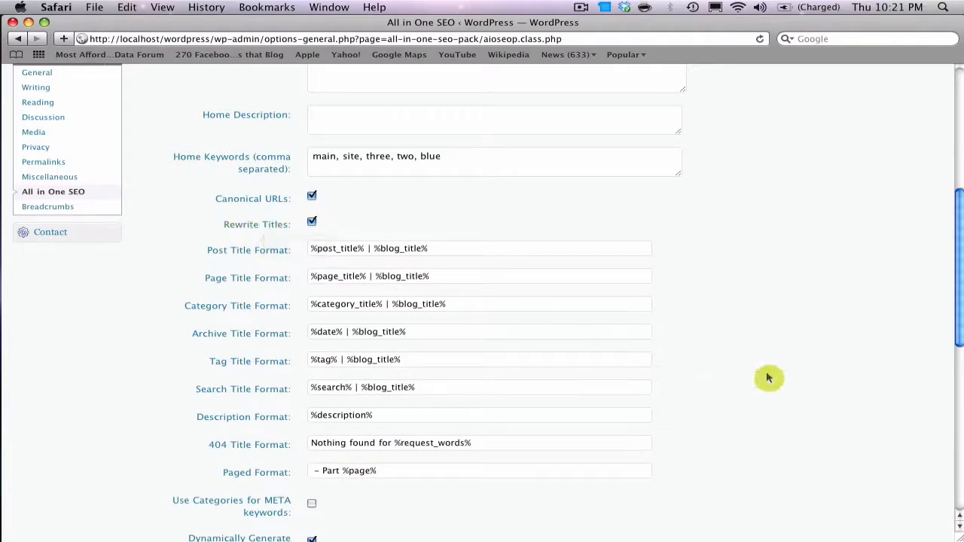
Remove the separator and blog title from the post and page title formats, leaving %post_title% and %page_title%
scroll(768, 378, "down", 5)
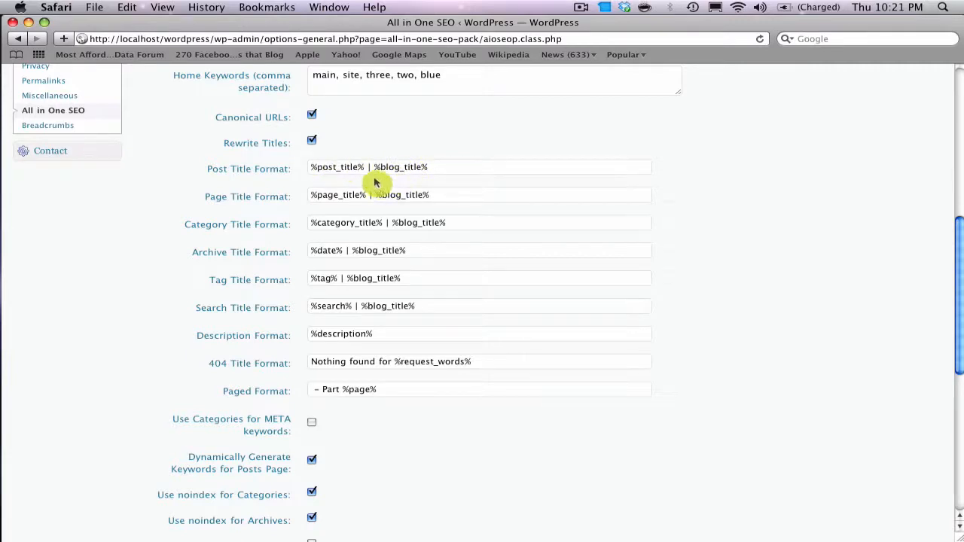
left_click_drag(368, 168, 449, 171)
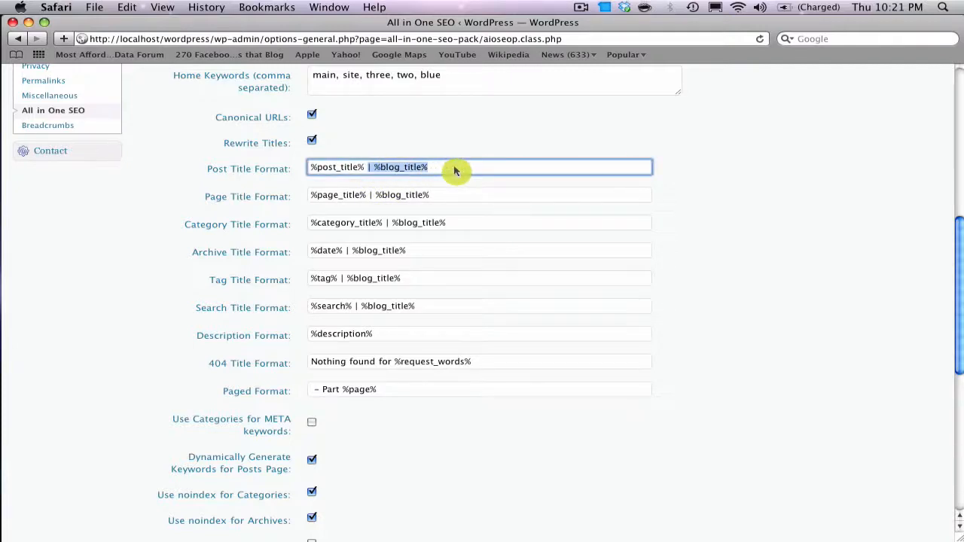
key("BackSpace")
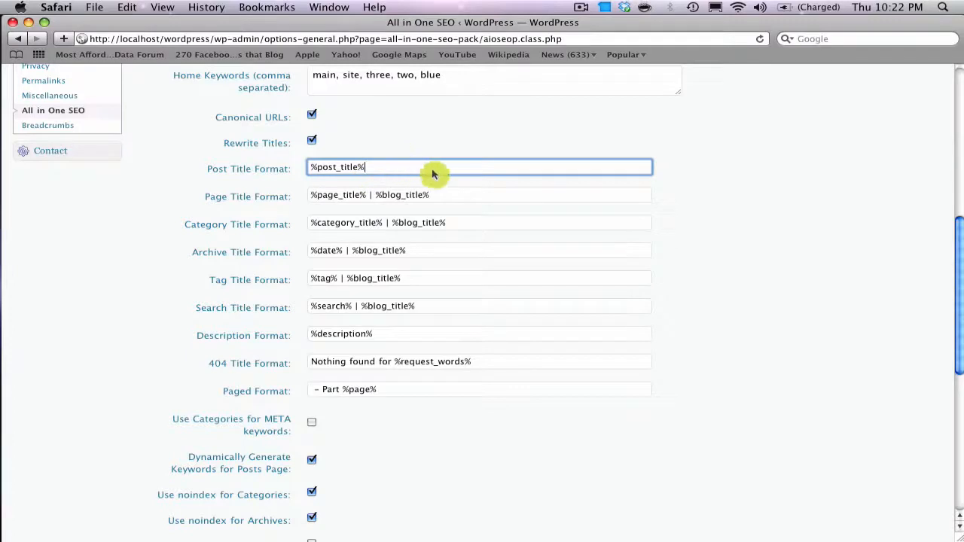
scroll(440, 237, "down", 1)
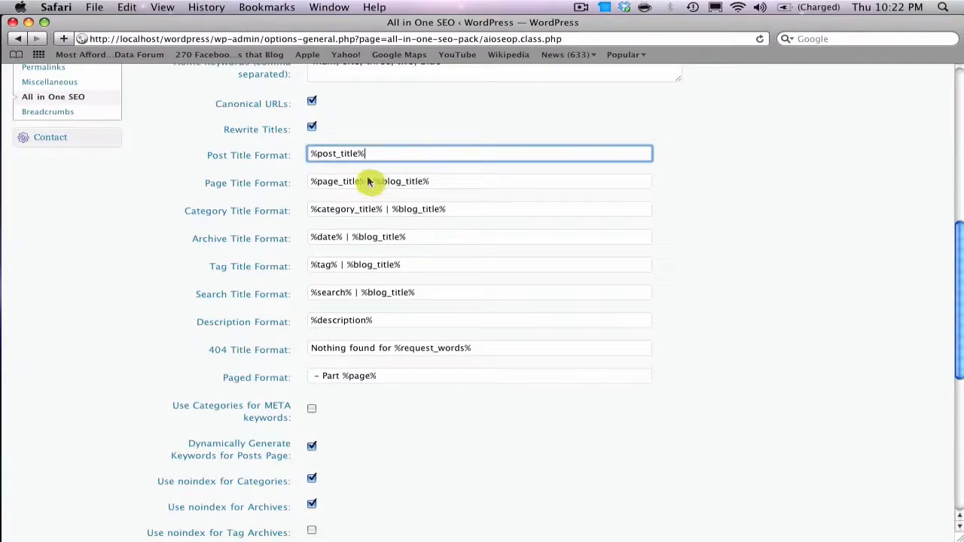
left_click_drag(369, 182, 450, 180)
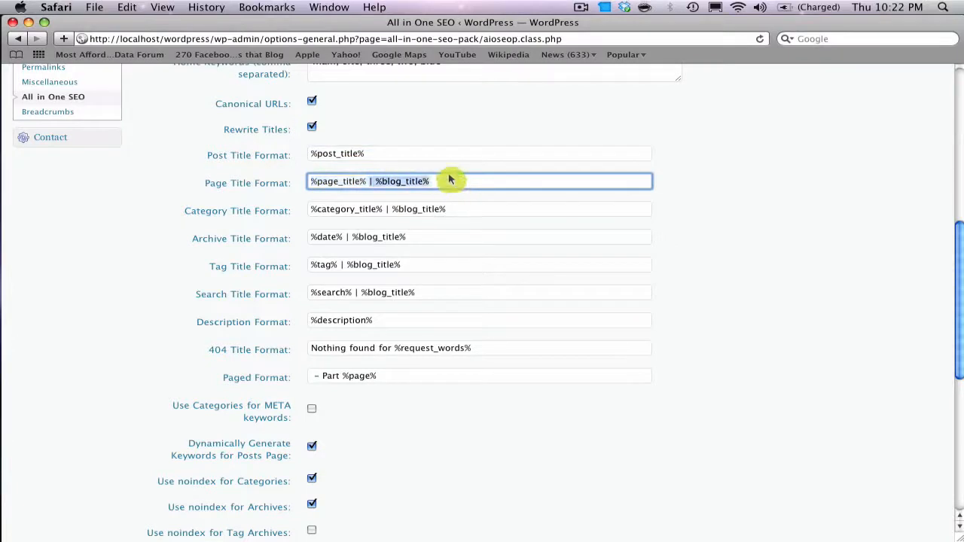
key("BackSpace")
Remove the blog title part from the archive title format so that only %date% remains
scroll(411, 260, "down", 1)
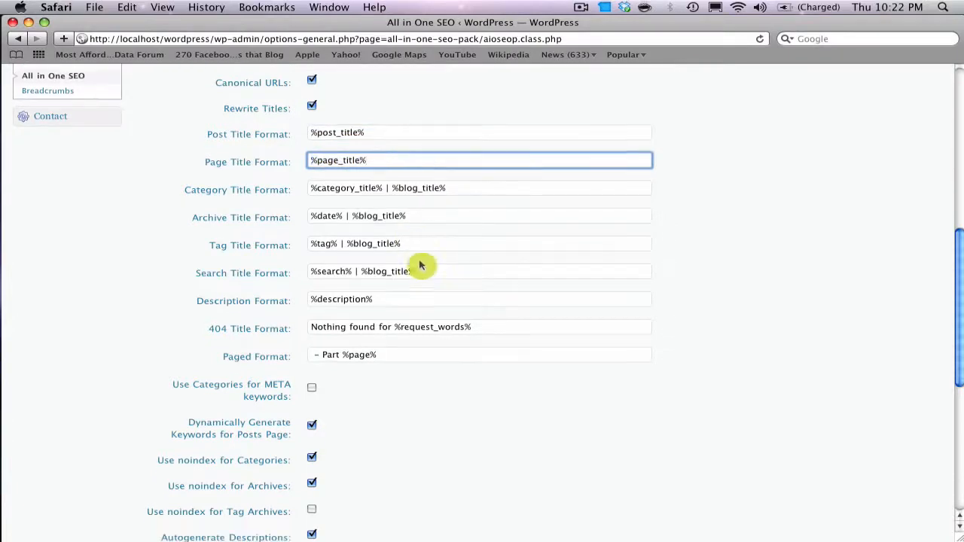
scroll(488, 282, "up", 1)
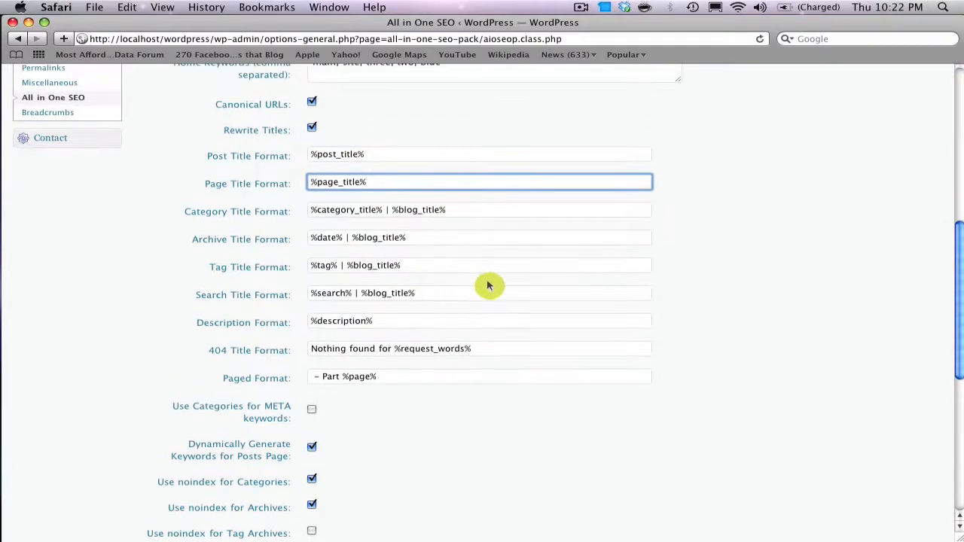
scroll(424, 302, "down", 1)
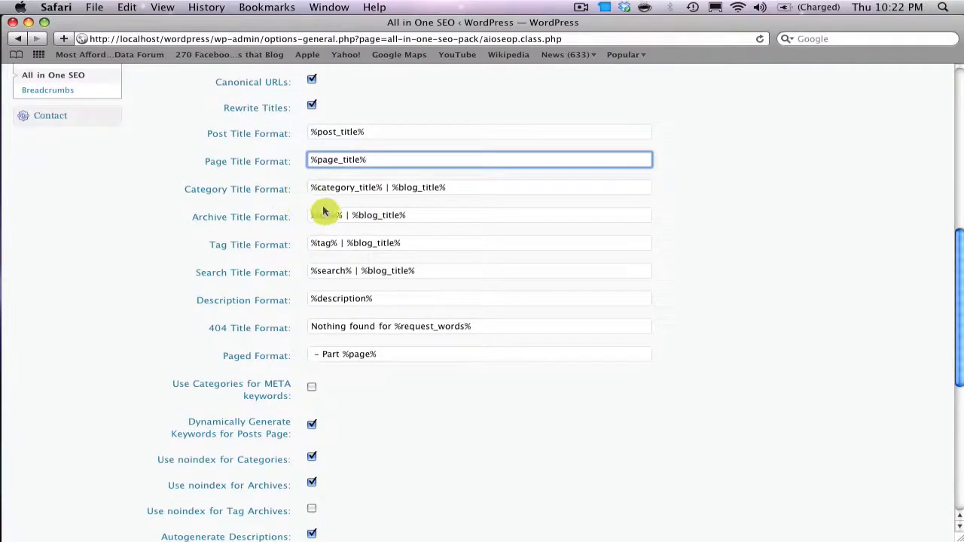
scroll(323, 211, "down", 1)
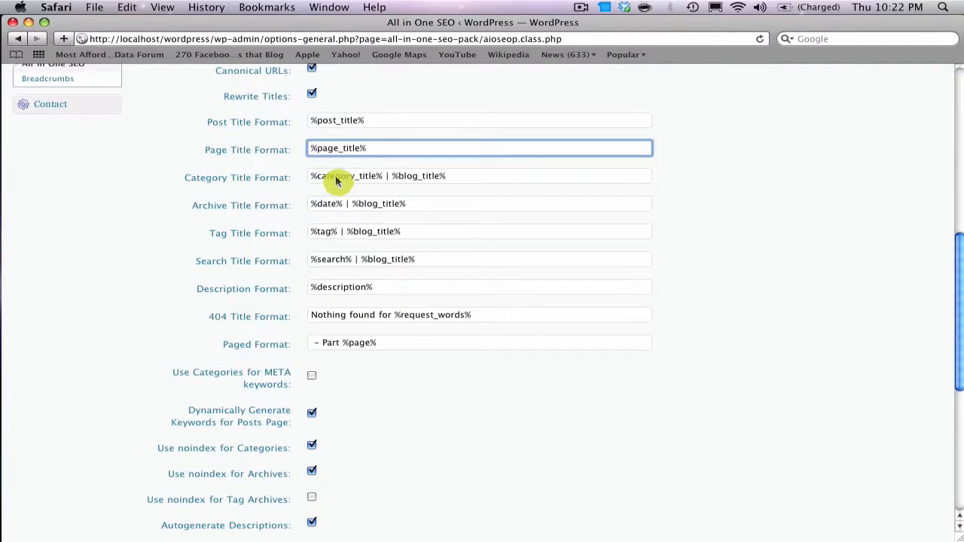
scroll(354, 185, "down", 1)
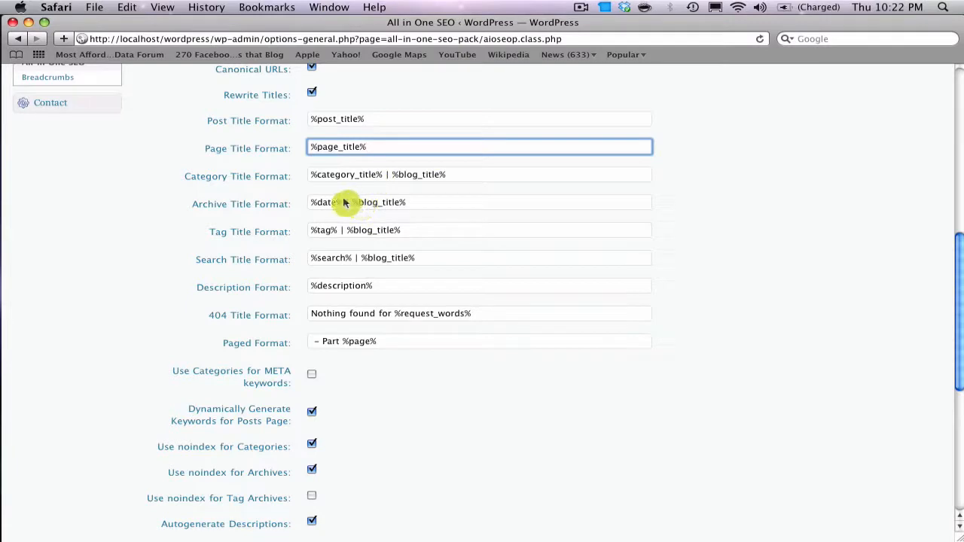
left_click_drag(352, 202, 420, 205)
key("BackSpace")
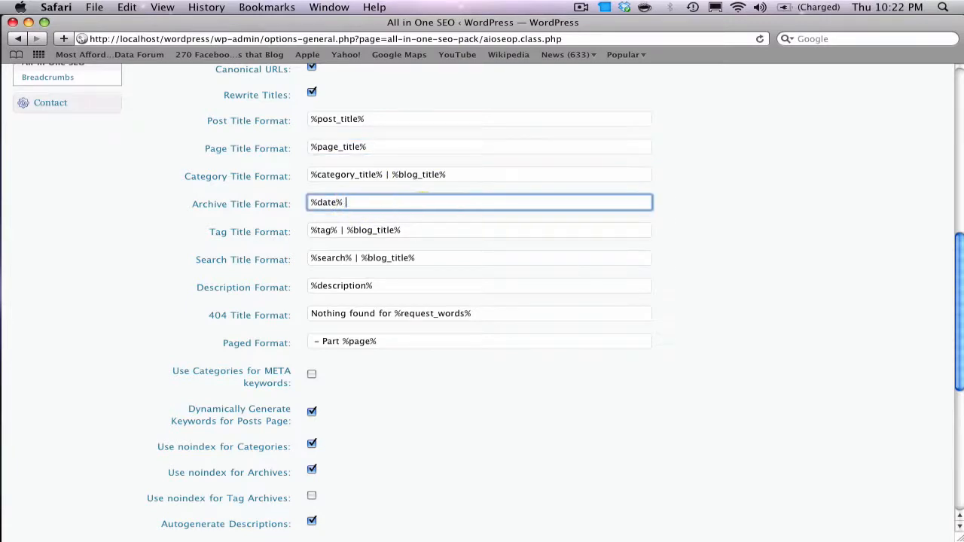
Remove the separator and blog title from the tag and search title formats, leaving %tag% and %search%
left_click_drag(338, 231, 403, 227)
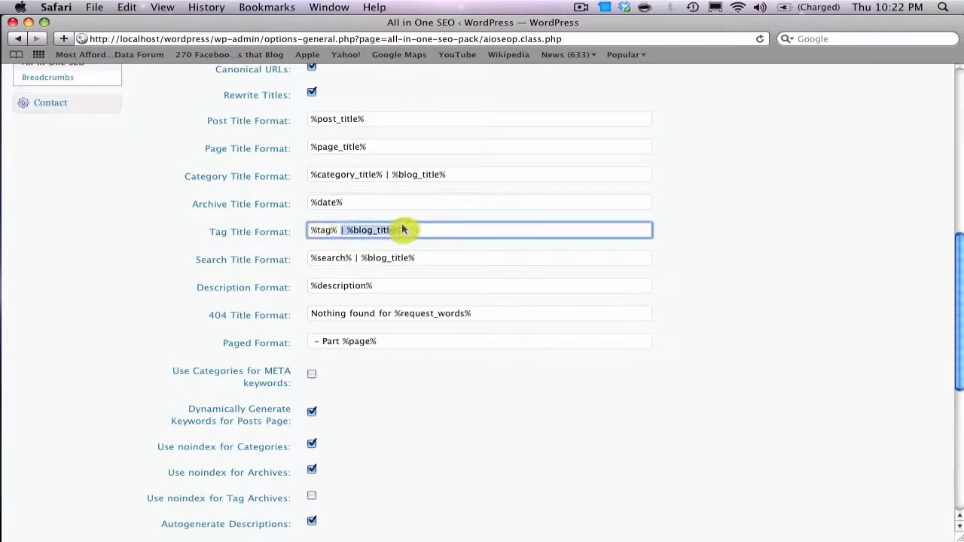
key("BackSpace")
left_click_drag(354, 258, 426, 259)
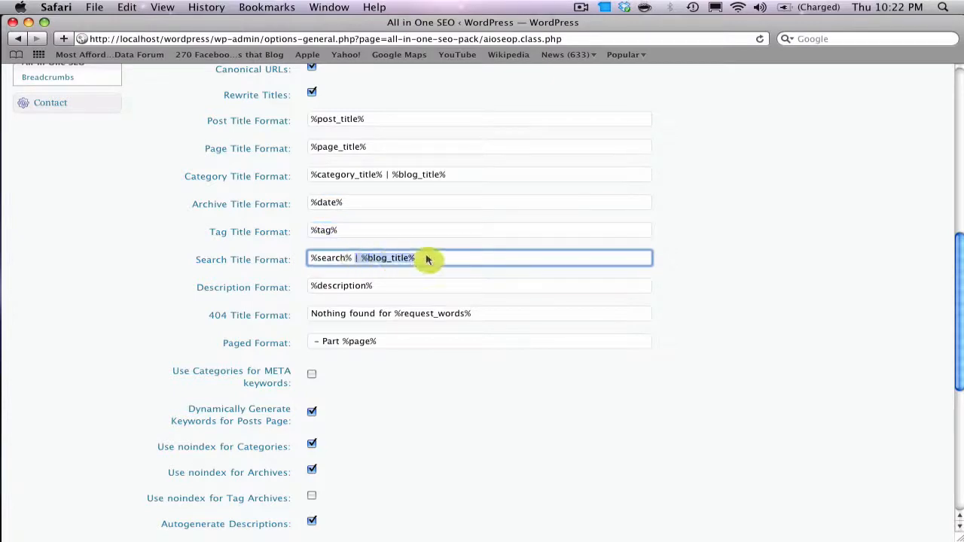
key("BackSpace")
scroll(394, 286, "down", 1)
left_click(389, 264)
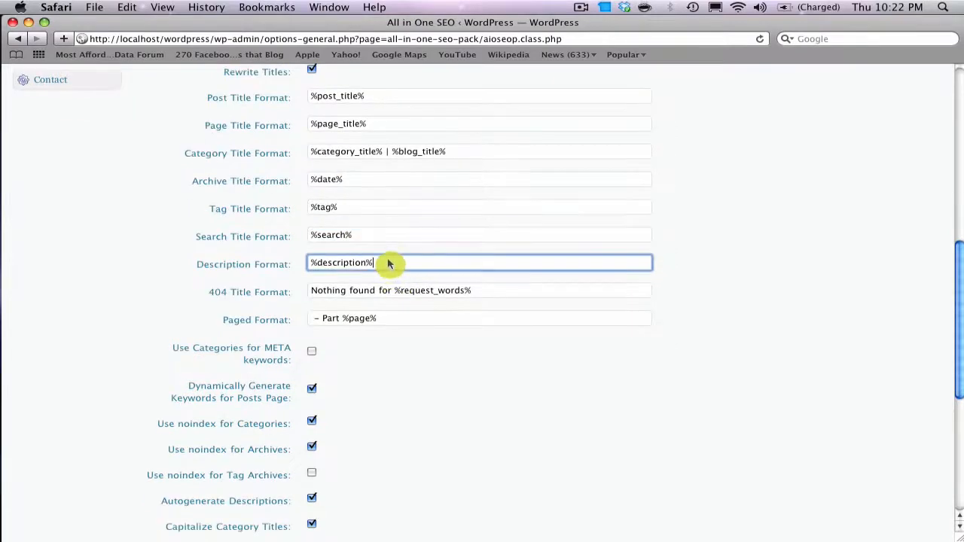
View the help texts for Use Categories for META keywords and Dynamically Generate Keywords for Posts Page
scroll(441, 269, "down", 3)
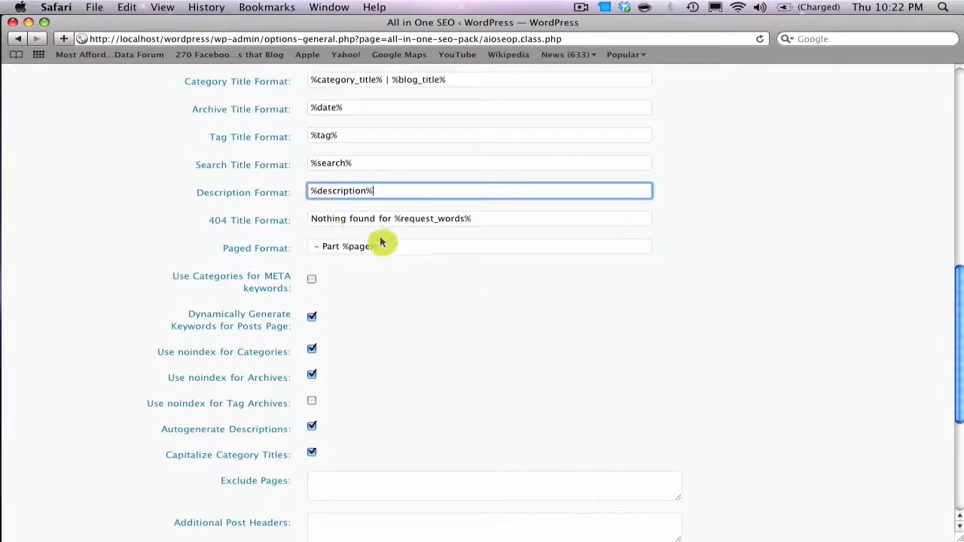
scroll(396, 258, "down", 2)
scroll(414, 269, "down", 1)
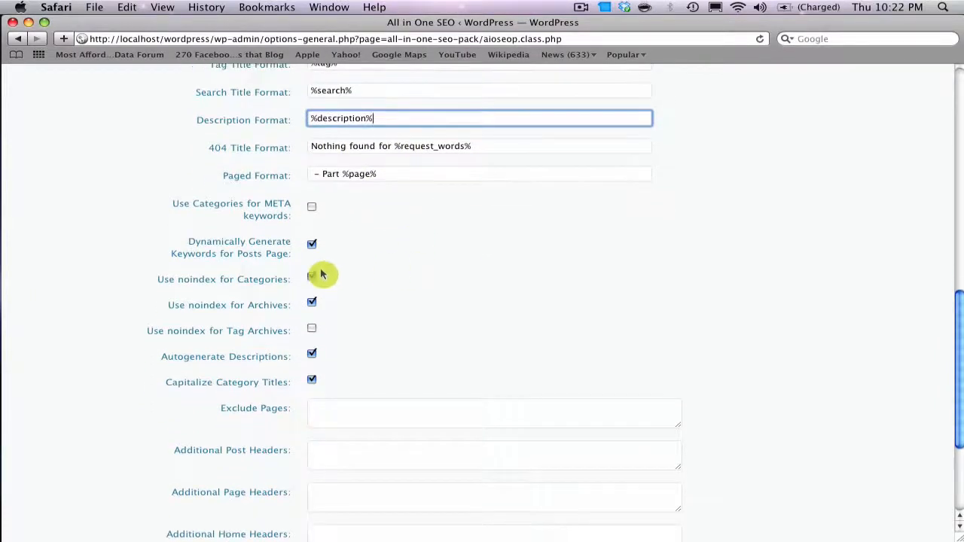
left_click(238, 207)
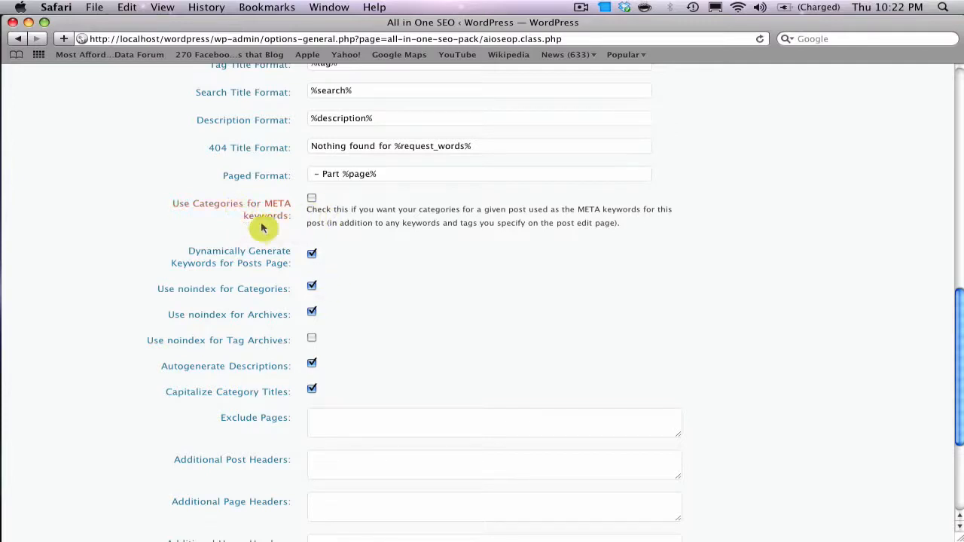
scroll(268, 217, "down", 1)
scroll(309, 199, "down", 1)
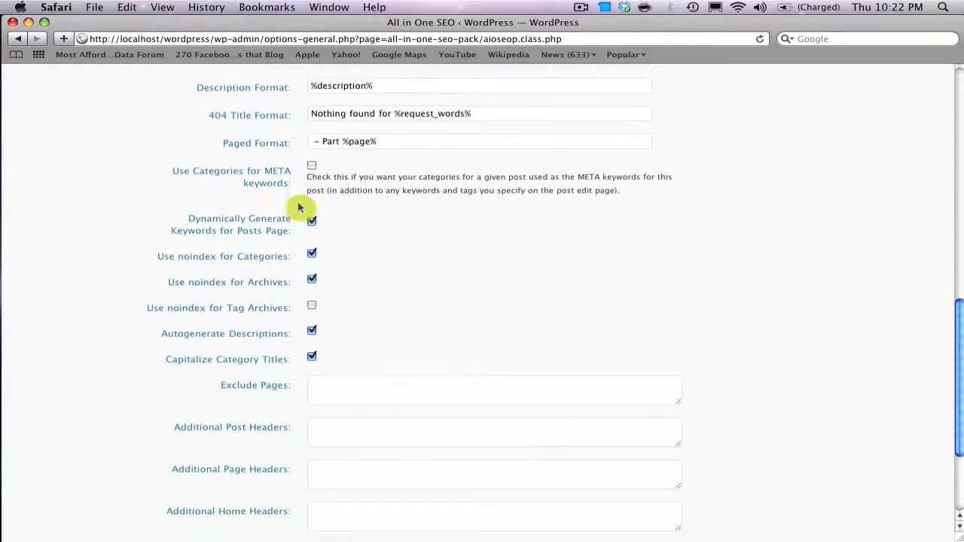
scroll(245, 198, "down", 4)
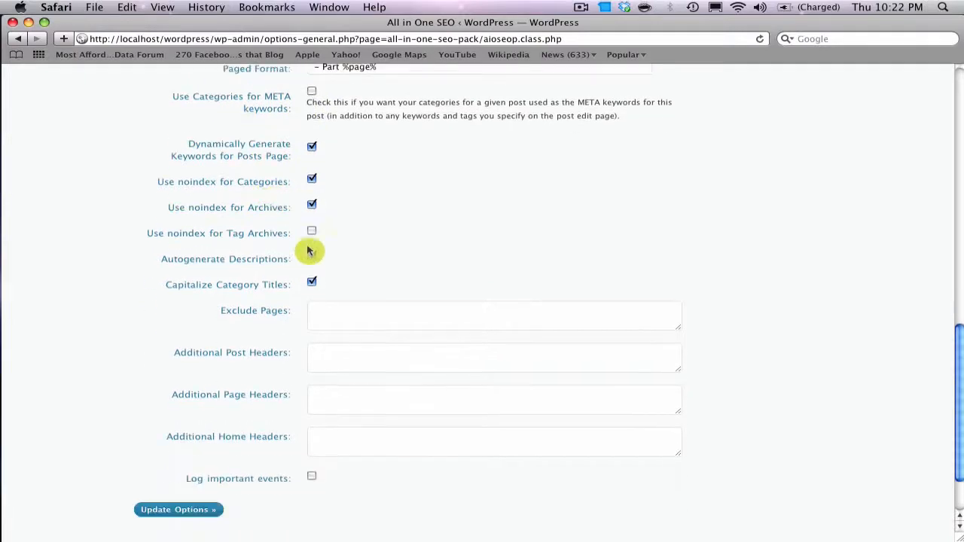
left_click(232, 146)
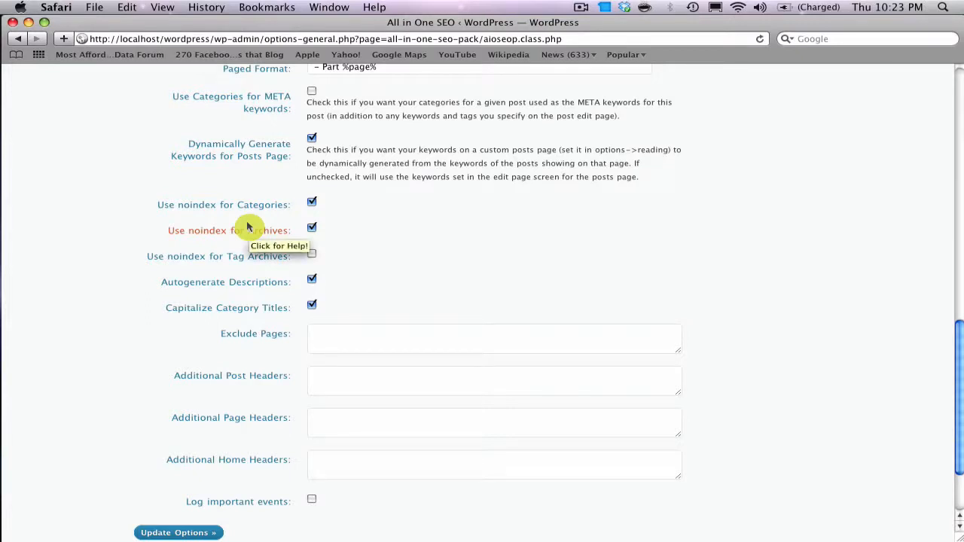
Turn off the Use noindex for Categories option
scroll(249, 227, "down", 1)
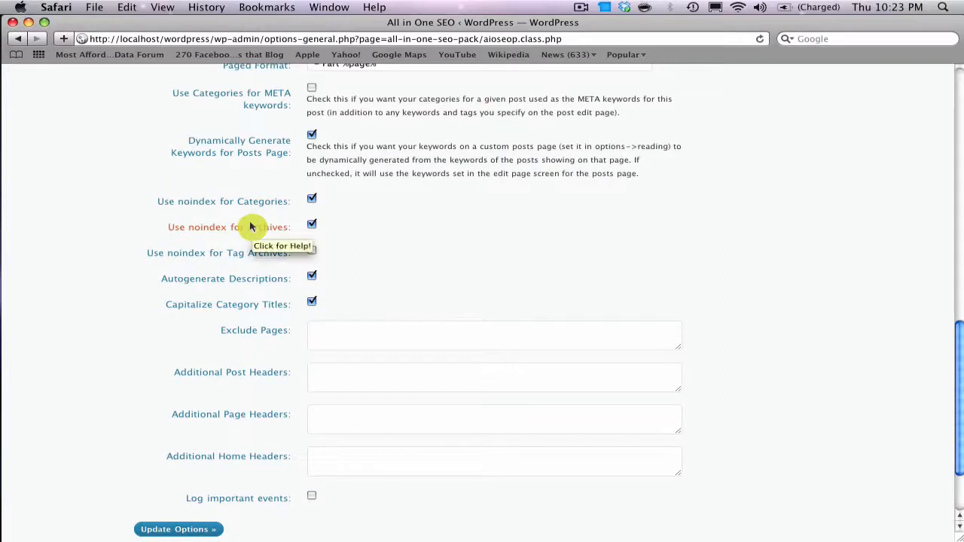
scroll(434, 237, "down", 5)
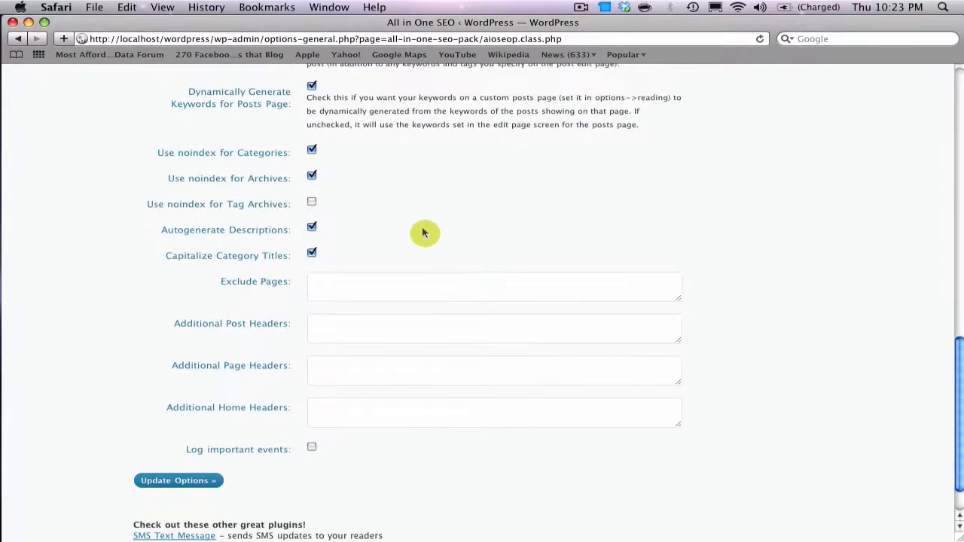
scroll(260, 184, "up", 3)
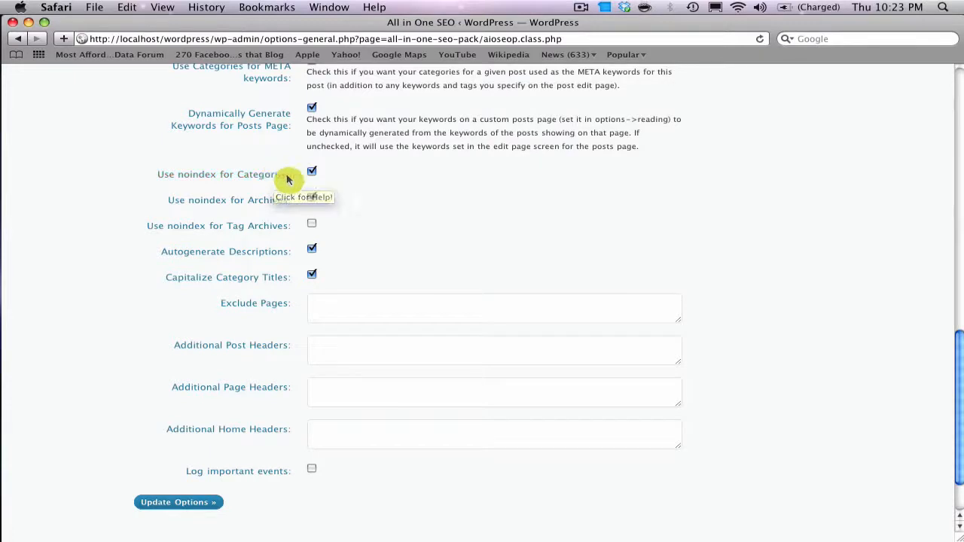
scroll(432, 227, "up", 2)
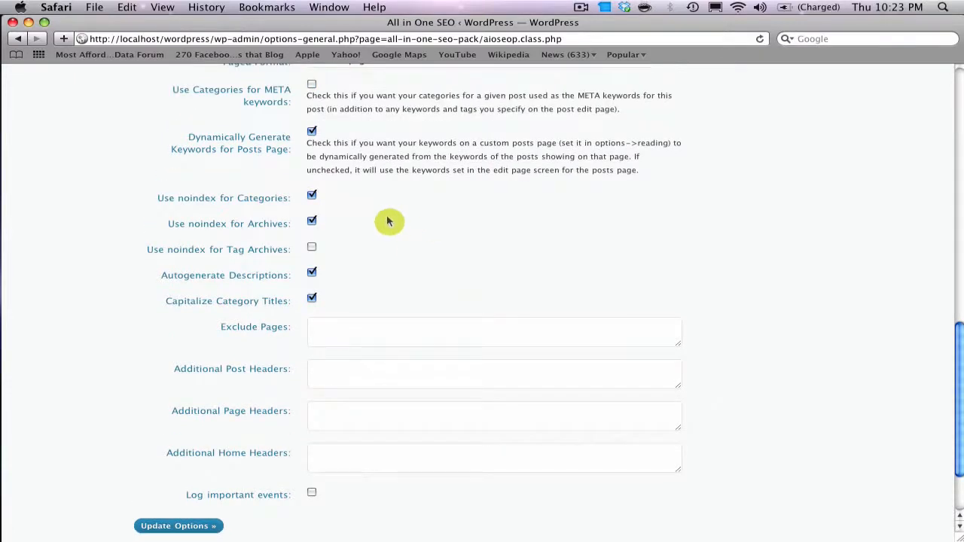
scroll(362, 220, "down", 5)
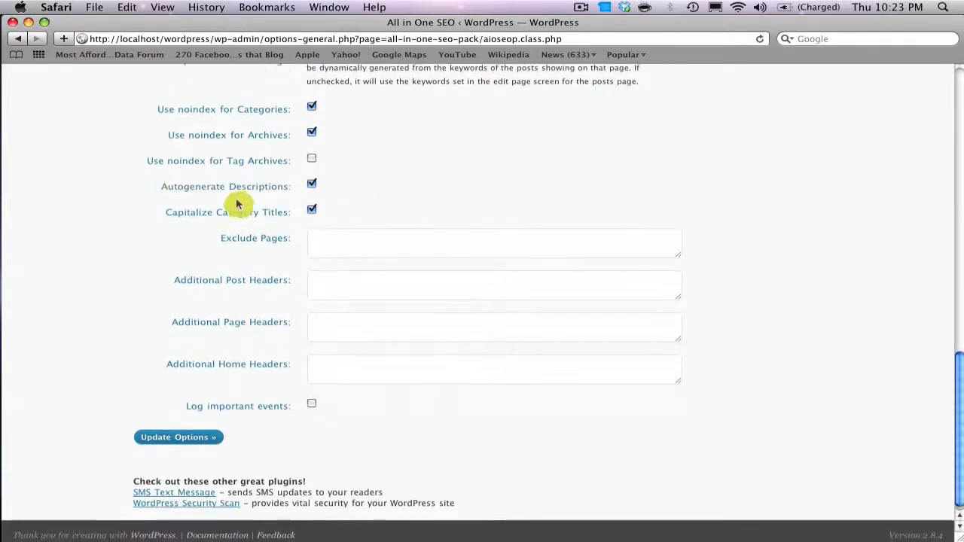
scroll(260, 124, "up", 1)
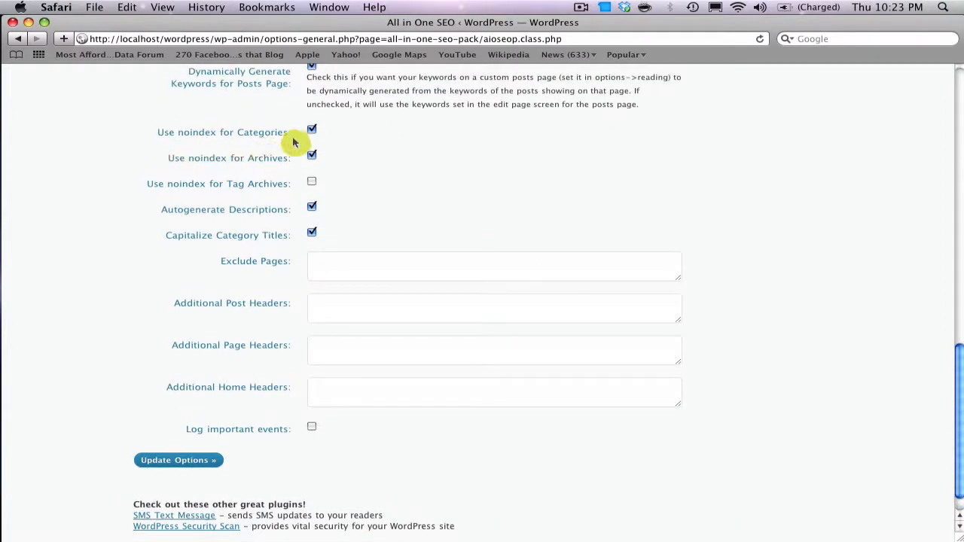
left_click(313, 129)
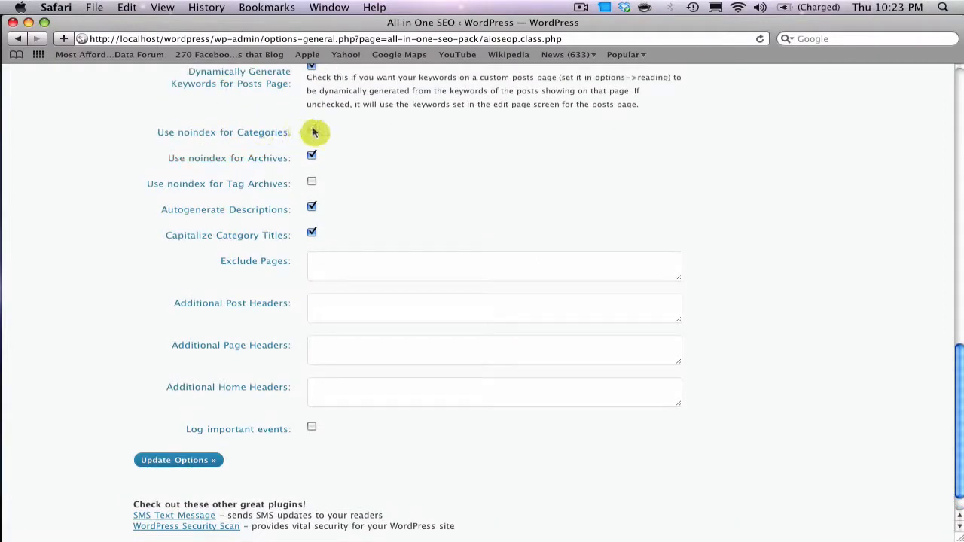
Review the remaining noindex and description options, and view the help text for Autogenerate Descriptions
scroll(315, 133, "up", 2)
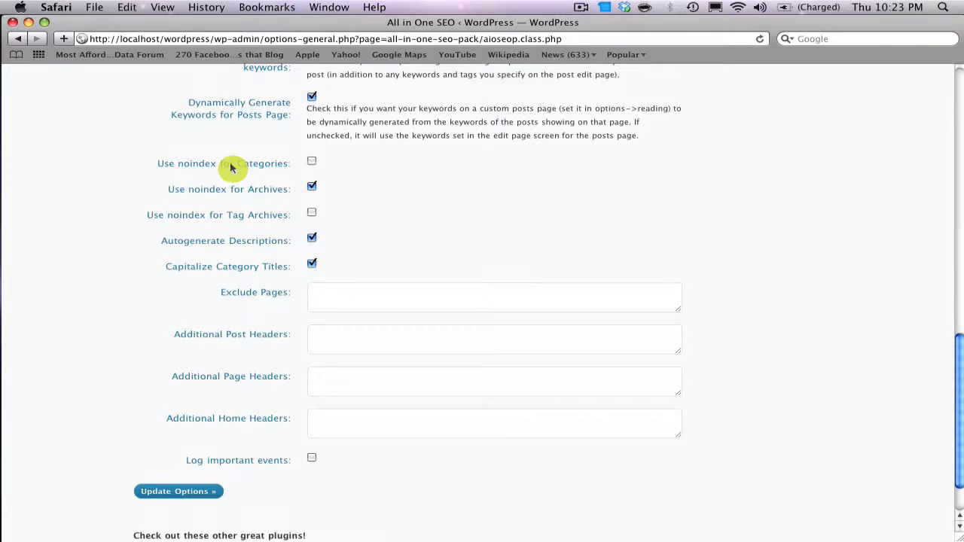
scroll(232, 168, "down", 2)
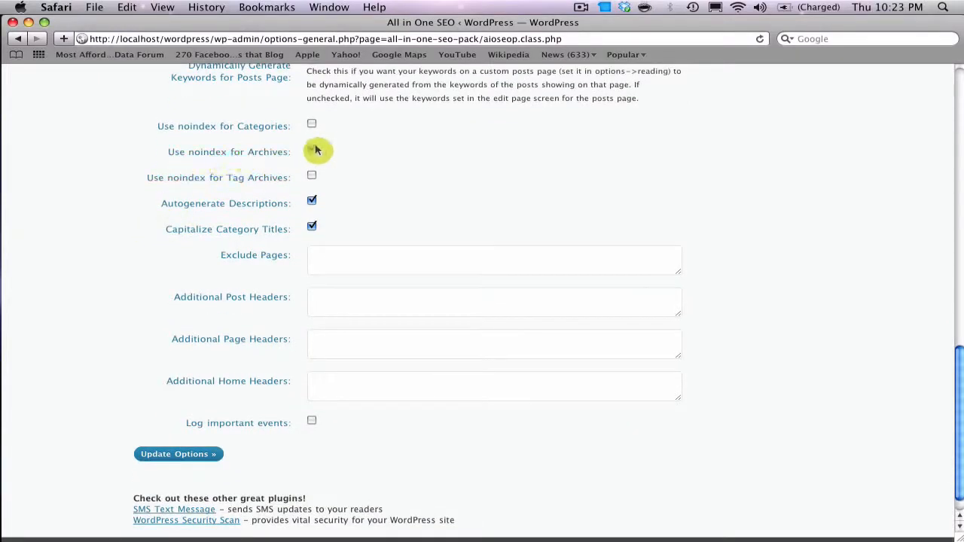
scroll(297, 163, "down", 1)
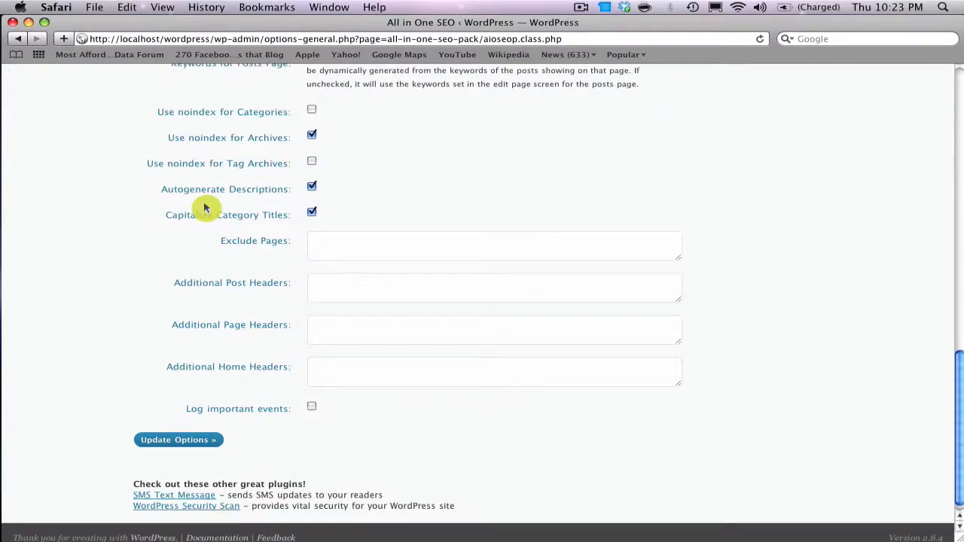
scroll(203, 208, "down", 1)
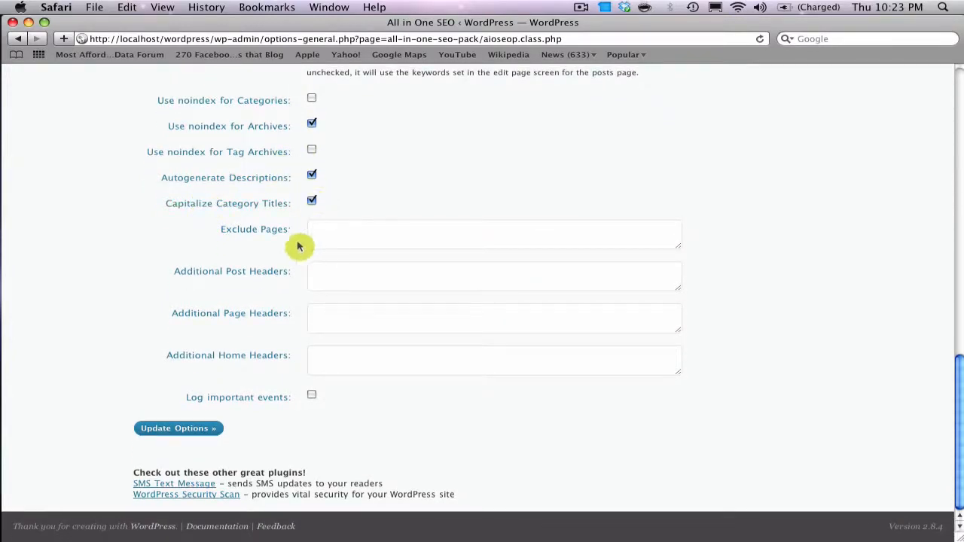
left_click(233, 178)
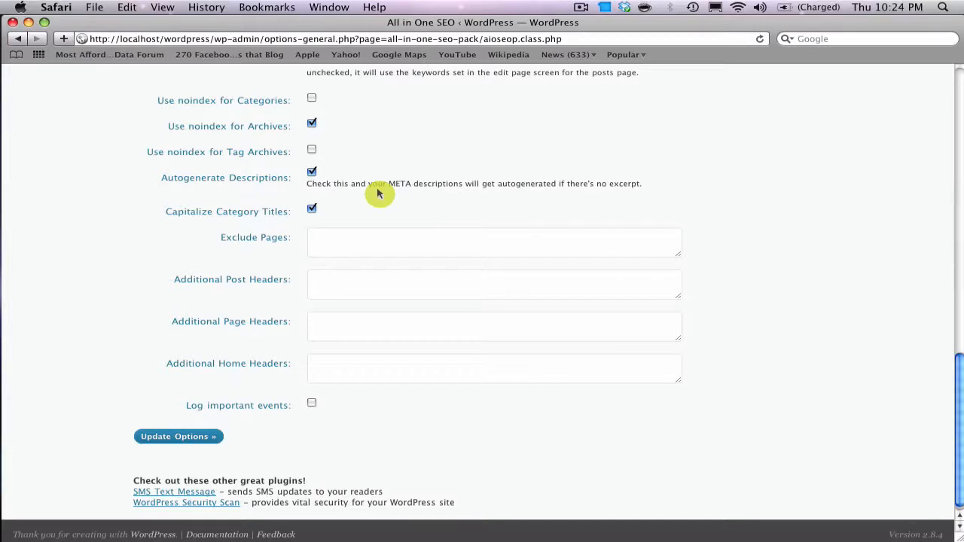
scroll(334, 193, "down", 1)
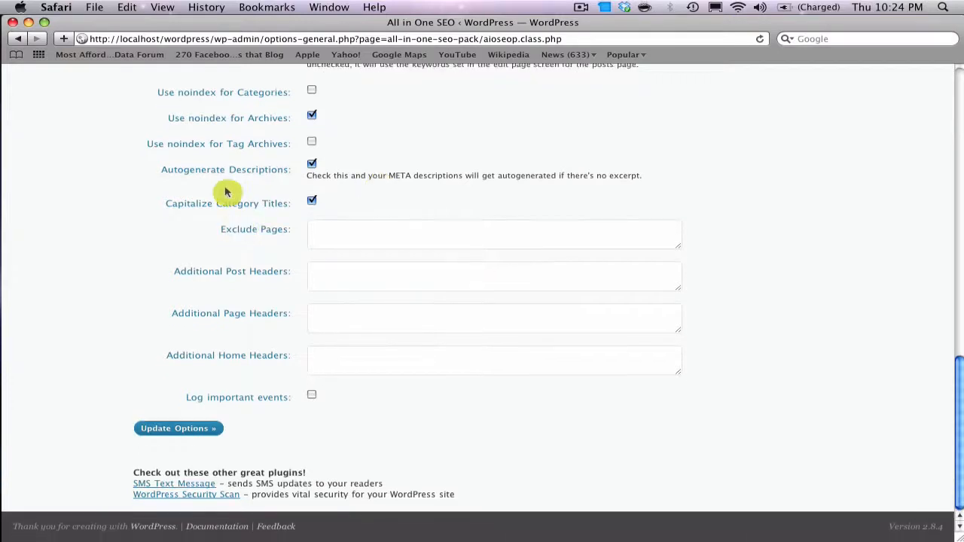
left_click(312, 200)
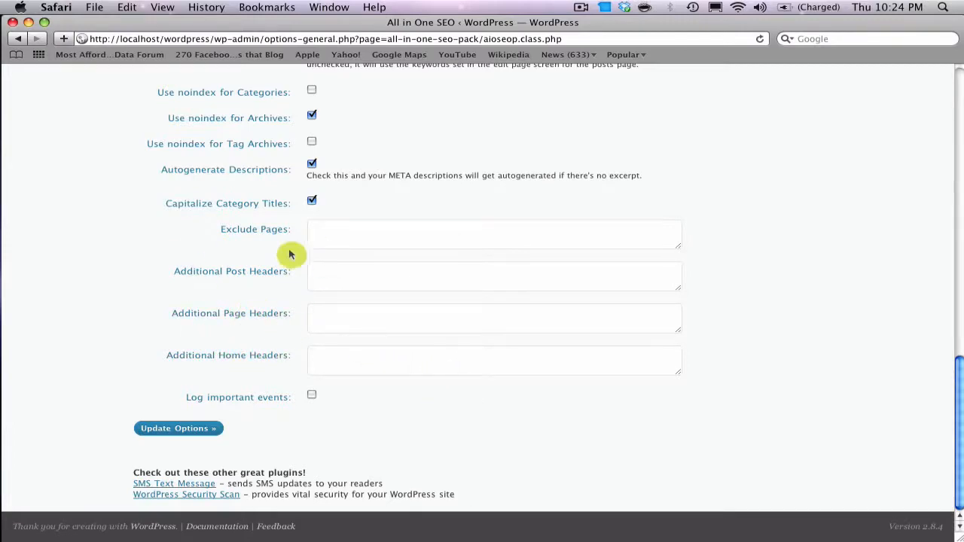
Save the updated All in One SEO plugin options
scroll(289, 241, "up", 2)
scroll(288, 229, "down", 2)
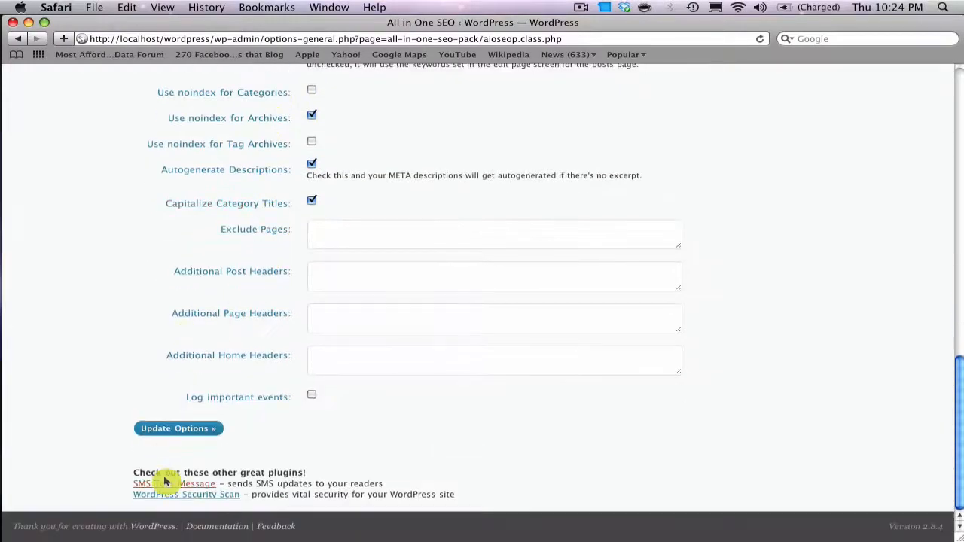
left_click(162, 426)
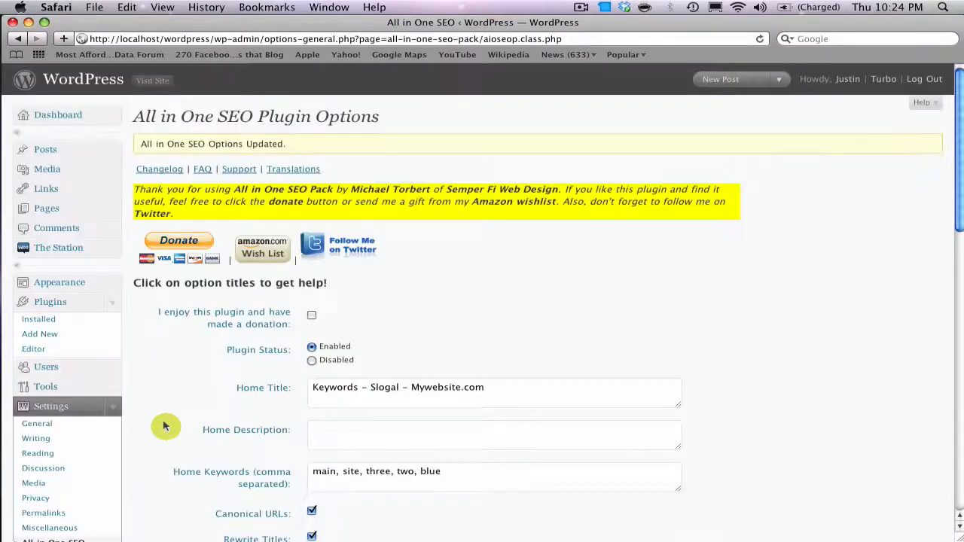
scroll(276, 399, "down", 6)
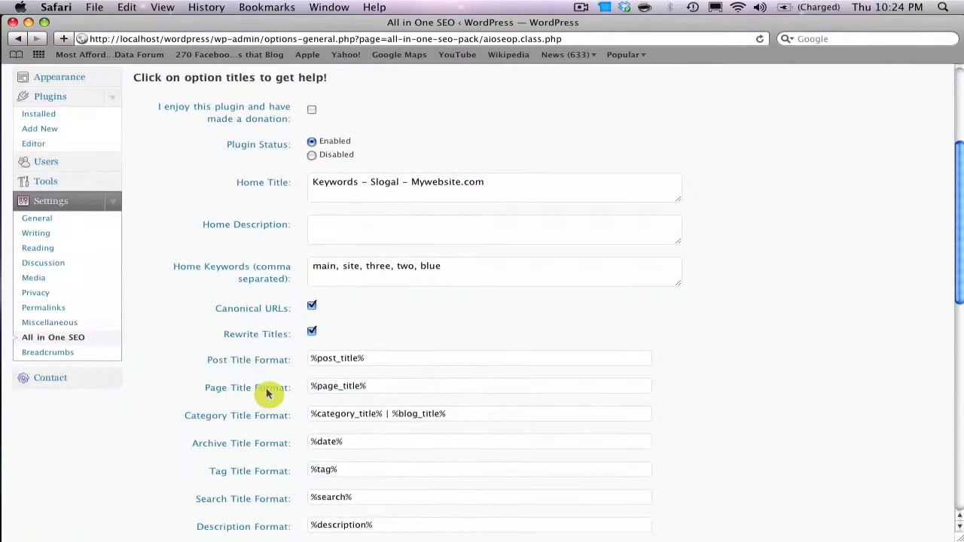
scroll(211, 394, "up", 6)
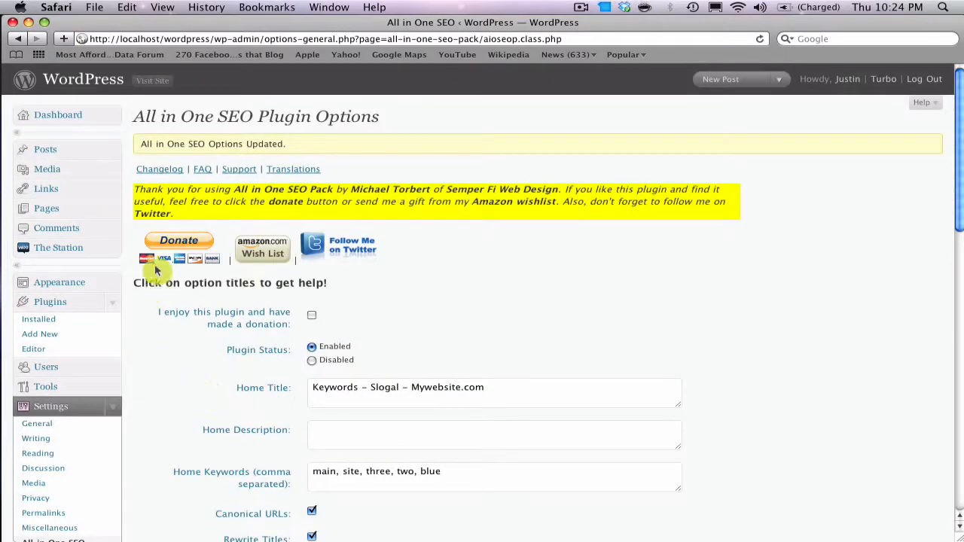
Open the draft post "50+ WordPress Resources To Follow On Twitter" for editing and activate its All in One SEO Pack title field
left_click(45, 149)
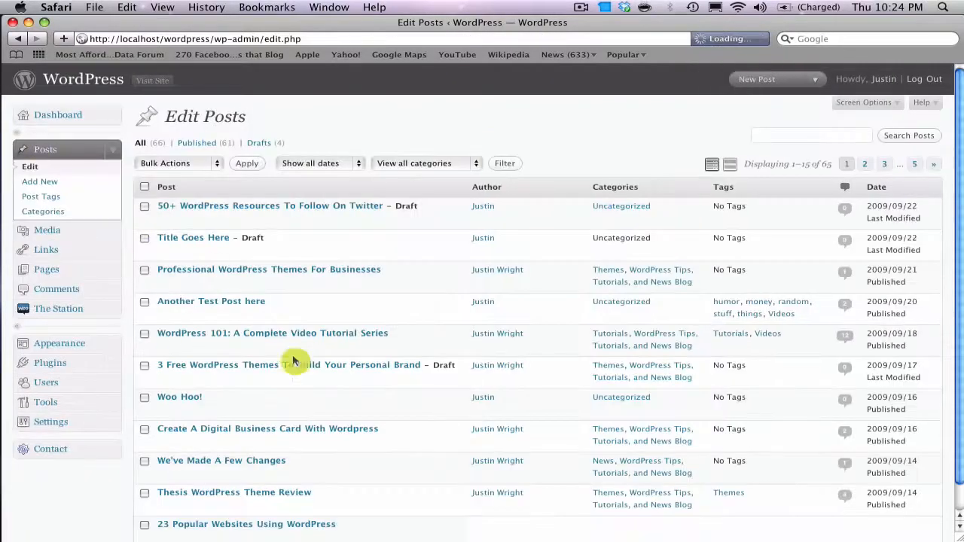
left_click(233, 207)
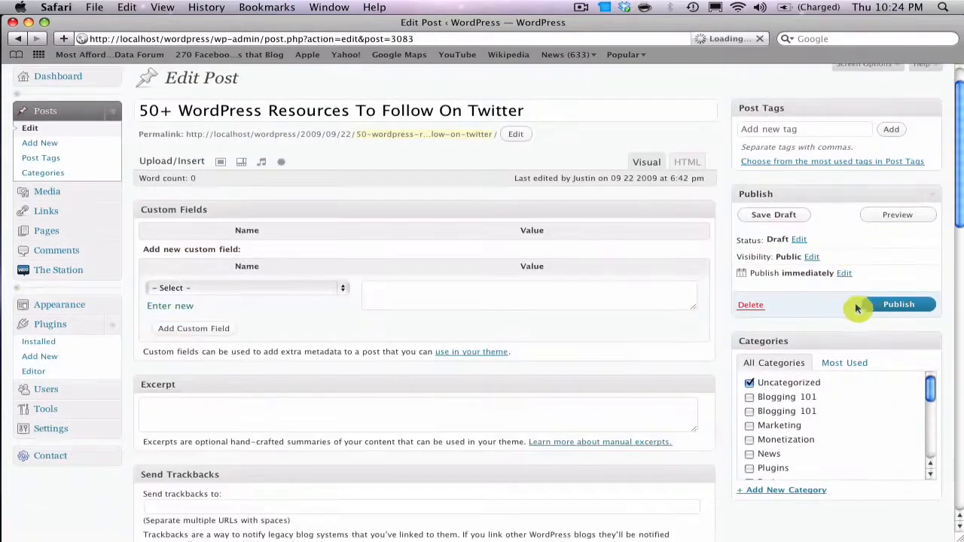
scroll(836, 316, "down", 5)
scroll(809, 337, "up", 5)
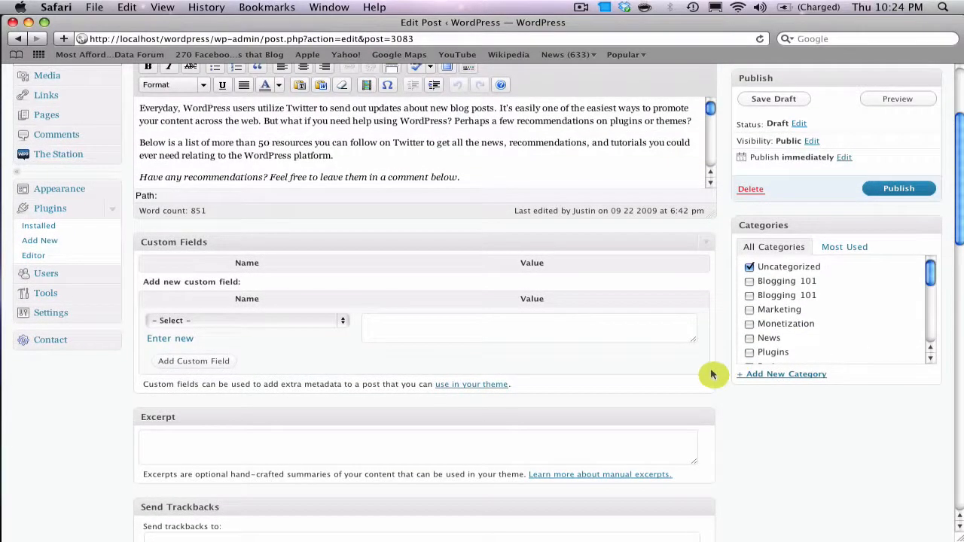
scroll(712, 375, "up", 1)
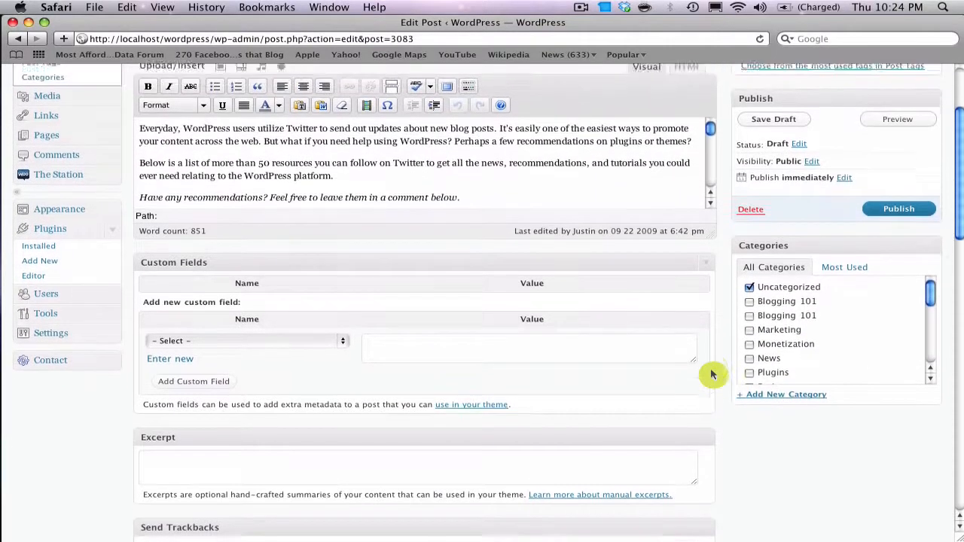
scroll(712, 374, "down", 3)
scroll(712, 375, "down", 15)
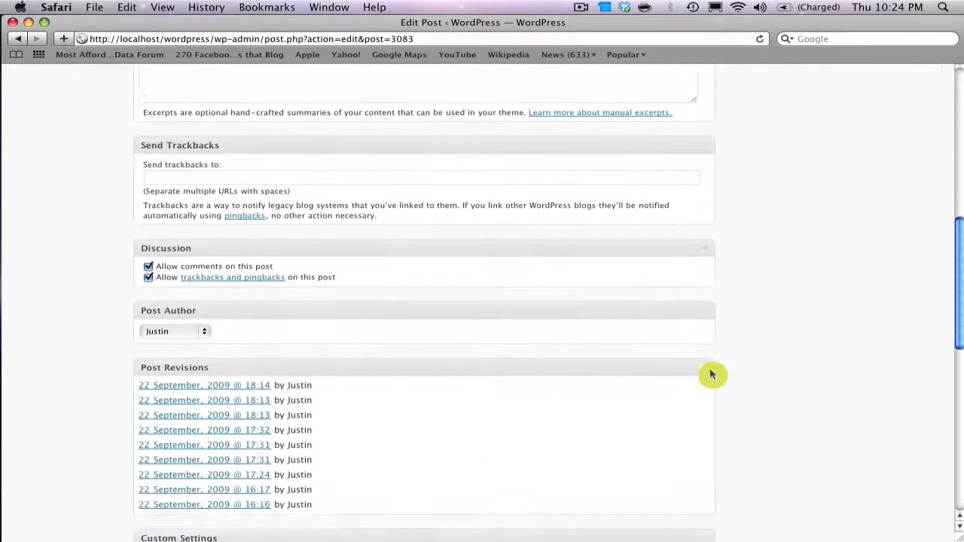
scroll(712, 375, "down", 2)
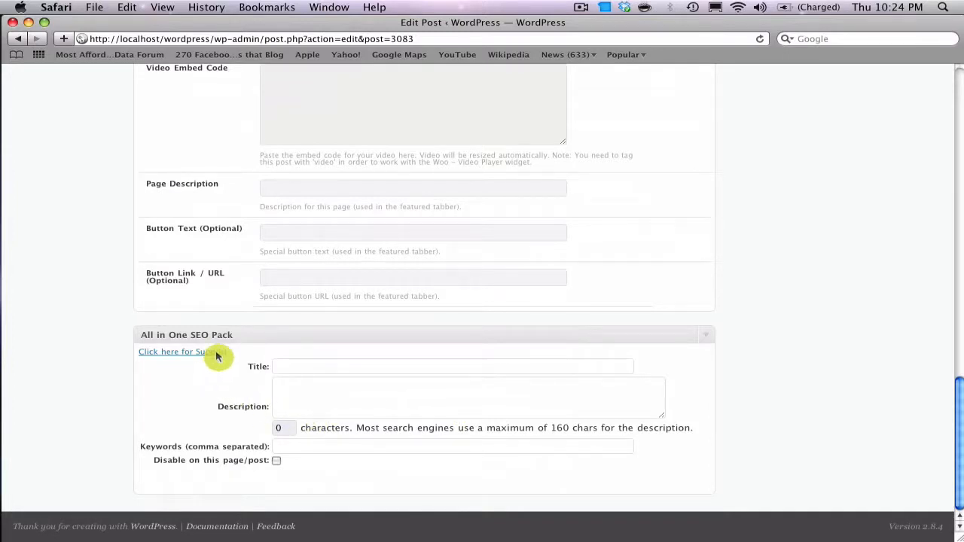
left_click(291, 367)
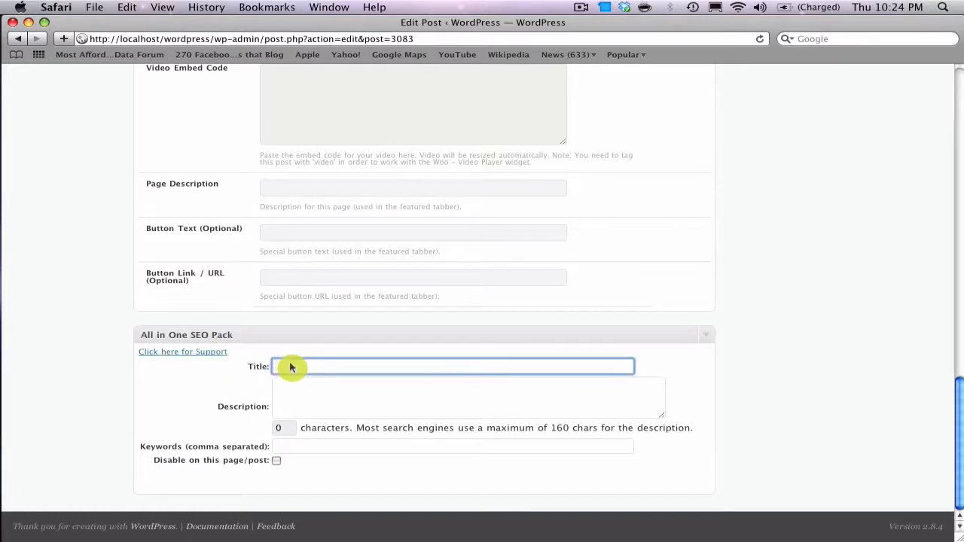